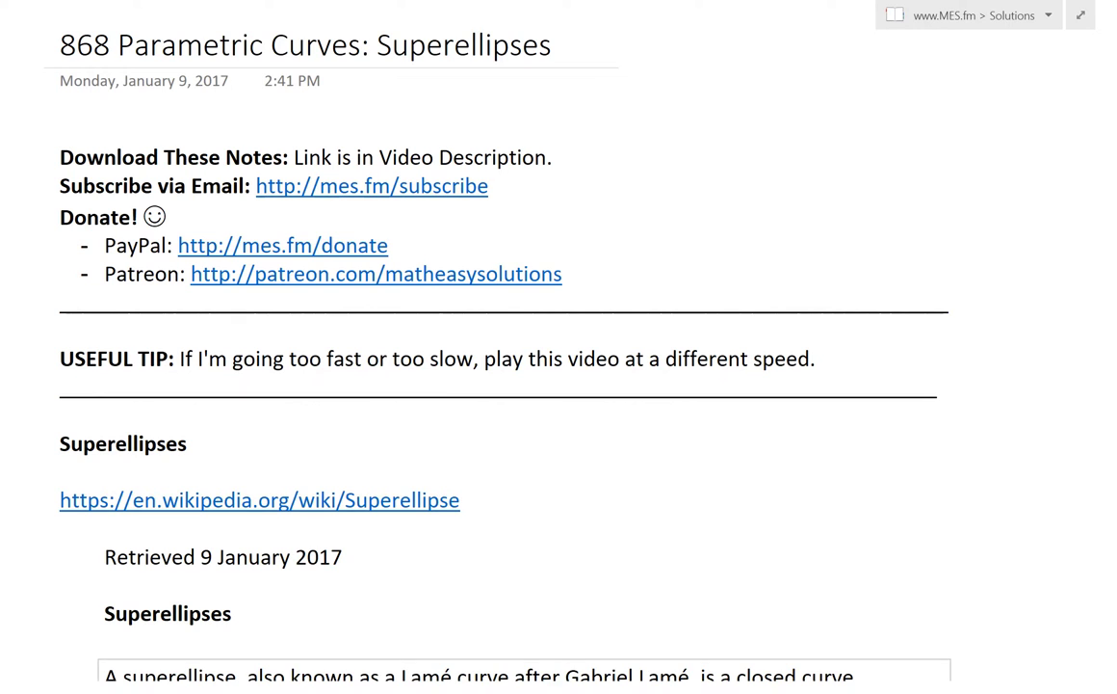
Step: Scroll the notes to the superellipse definition and its equation |x/a|^n + |y/b|^n = 1
scroll(1015, 479, "down", 3)
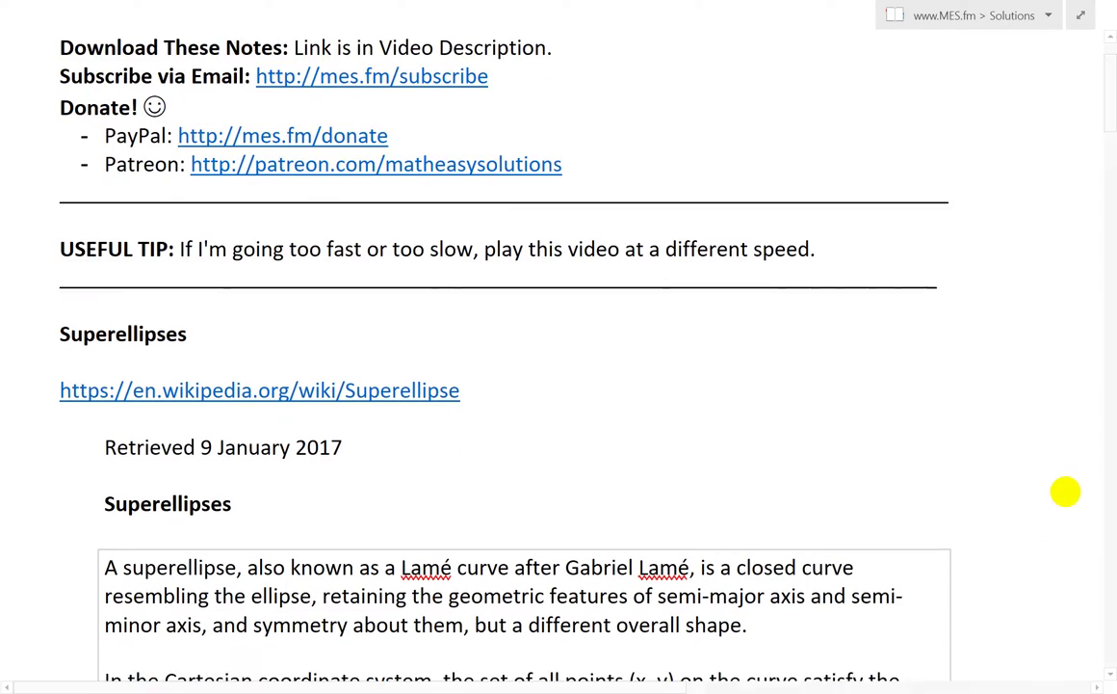
scroll(1065, 497, "down", 2)
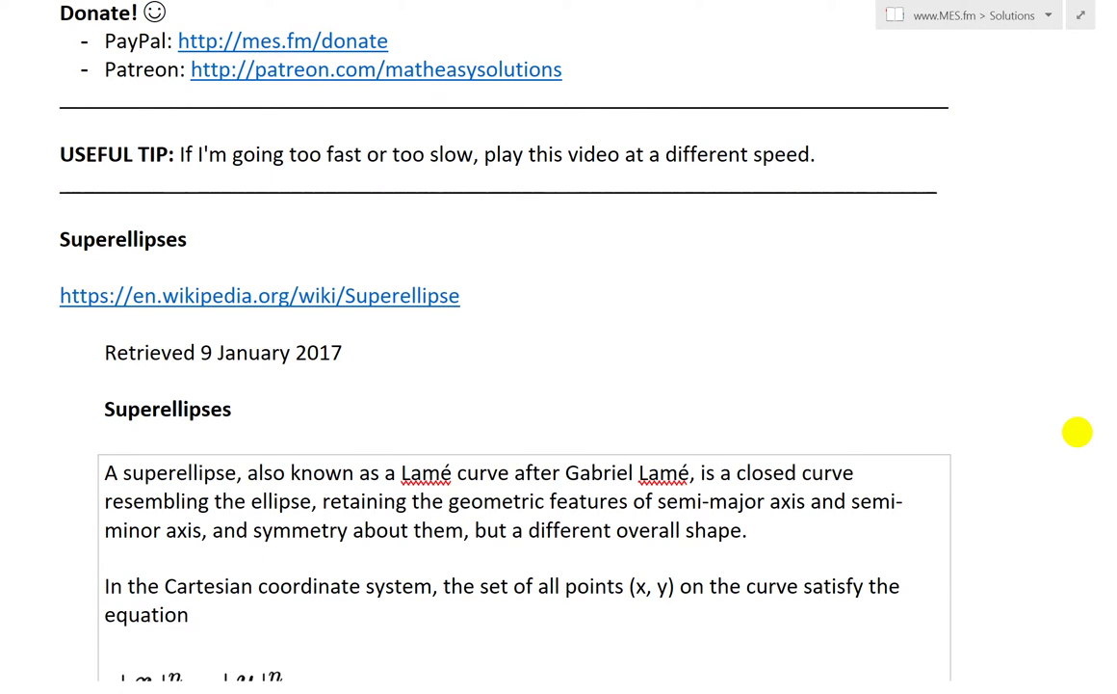
scroll(1005, 450, "down", 1)
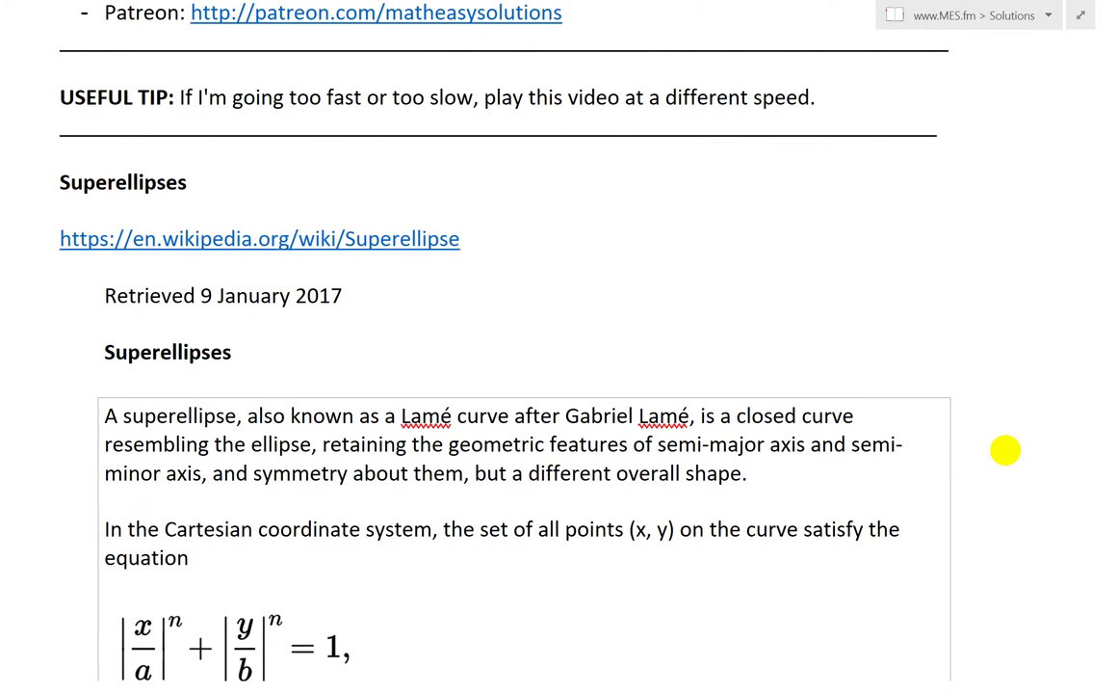
scroll(1005, 450, "down", 2)
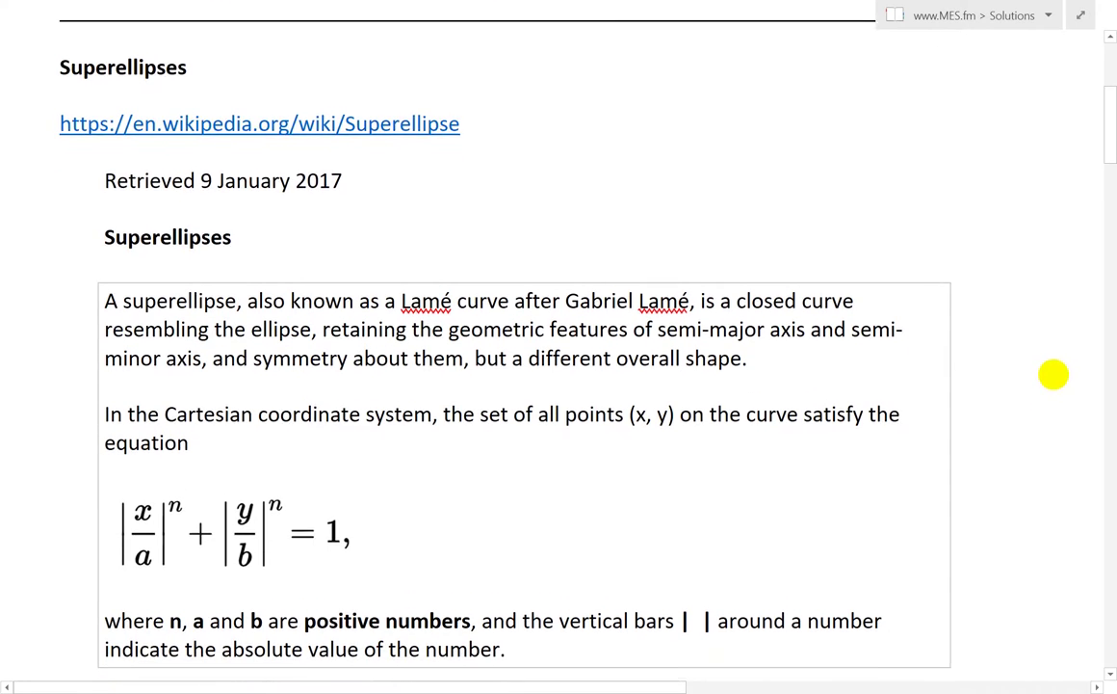
scroll(1055, 351, "up", 2)
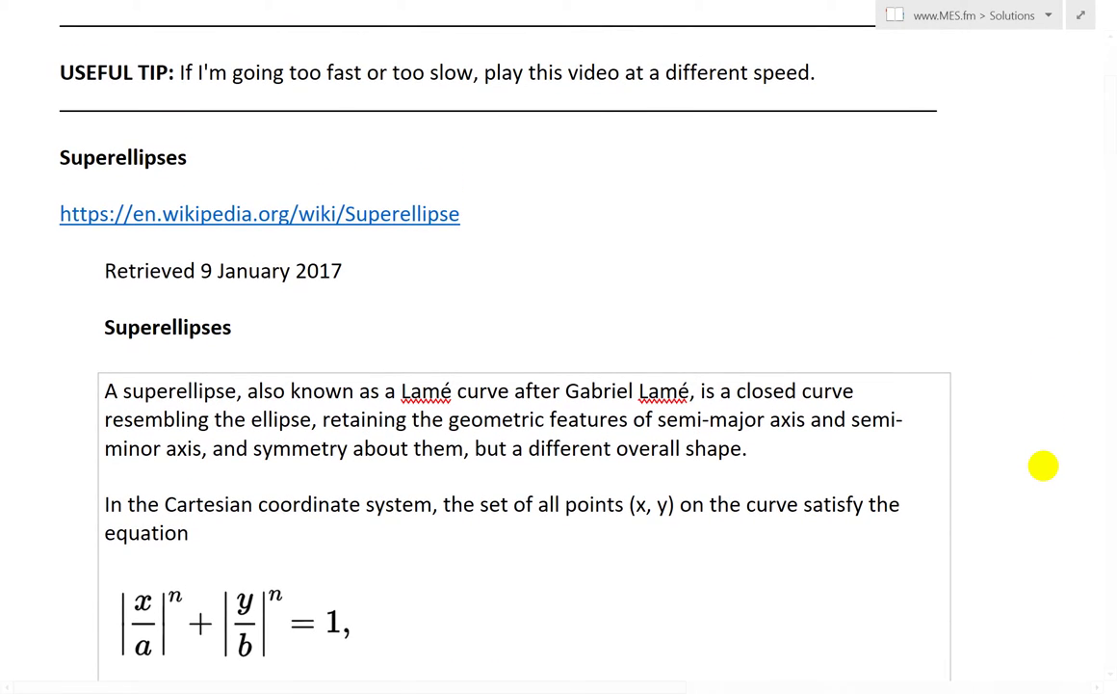
scroll(1044, 465, "down", 2)
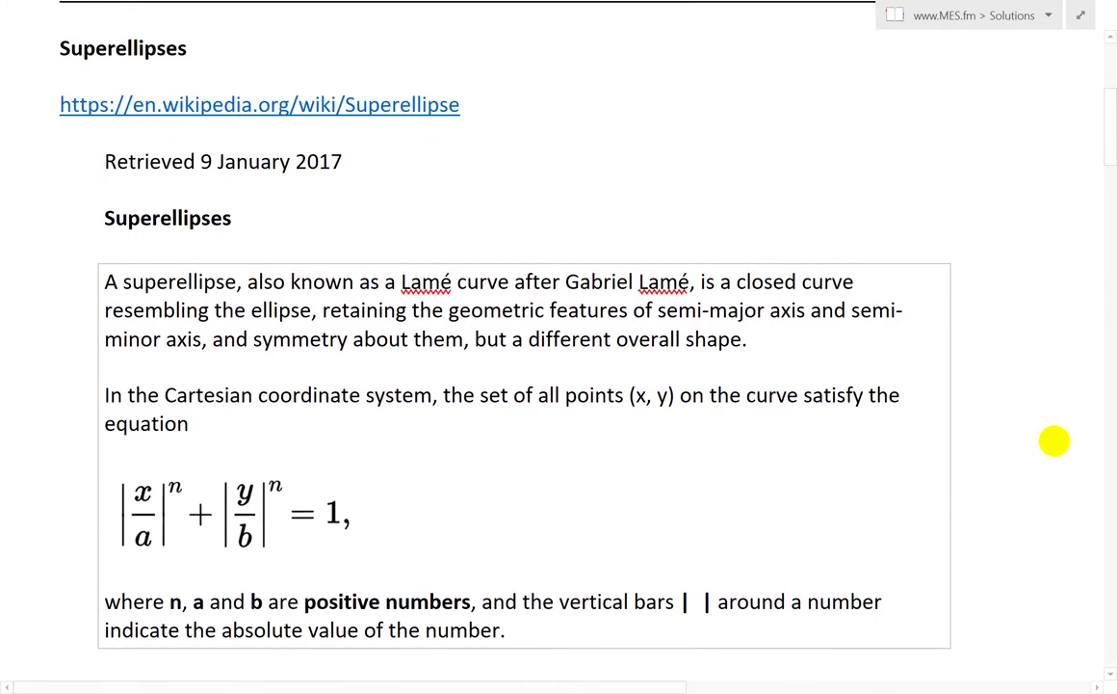
scroll(962, 462, "down", 1)
scroll(1018, 558, "up", 2)
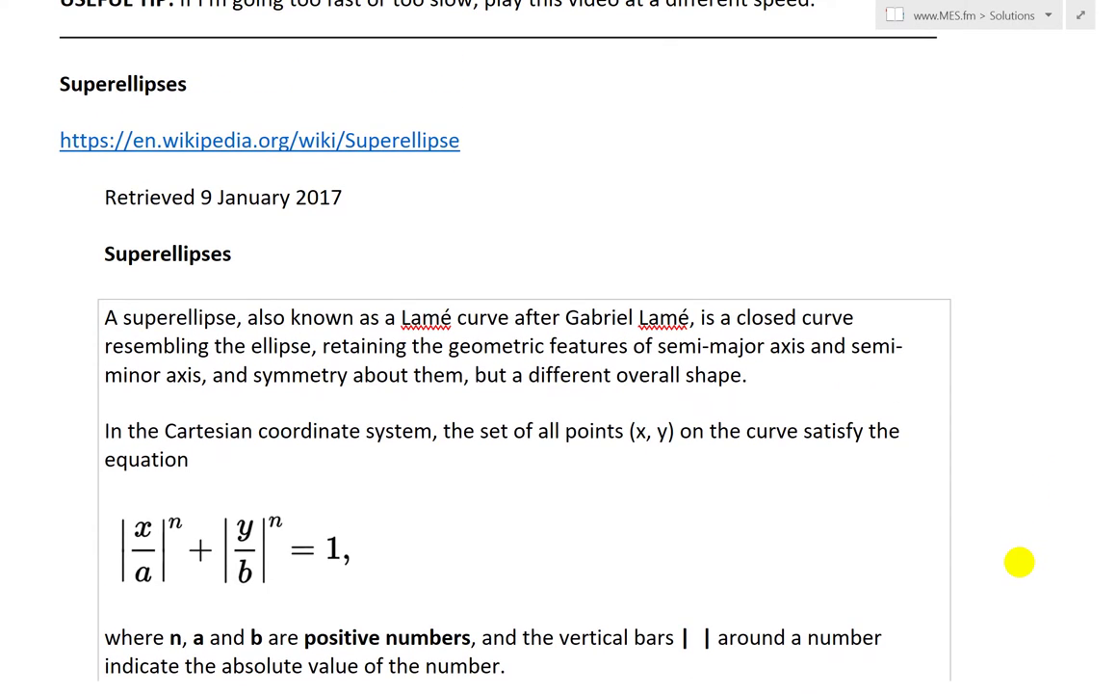
scroll(993, 469, "down", 1)
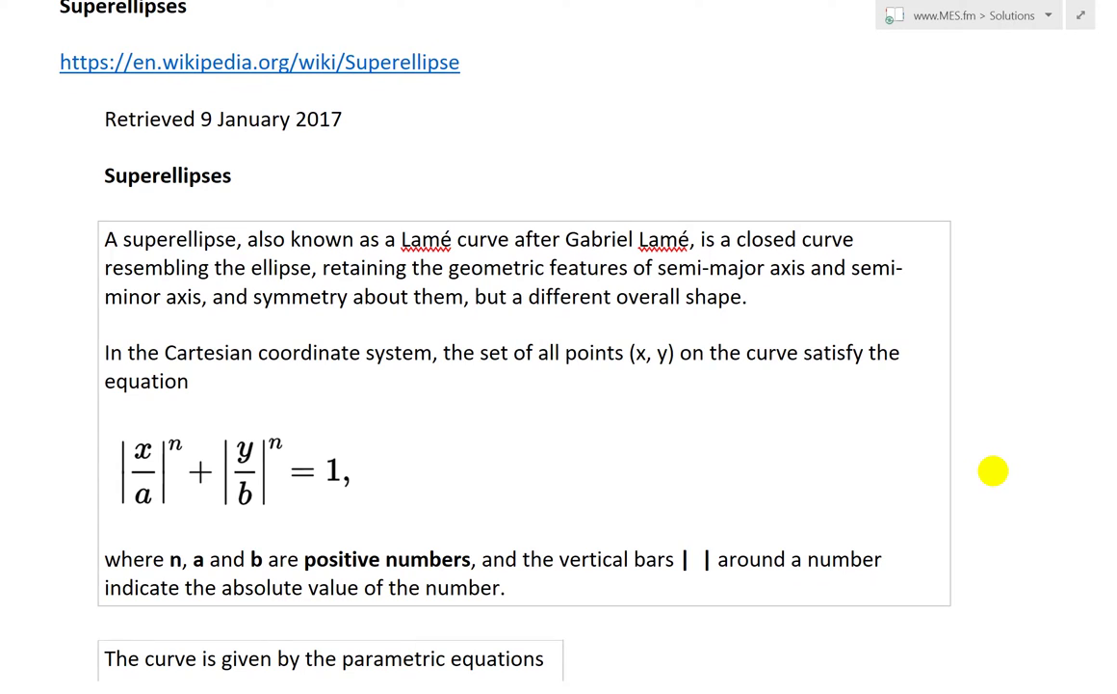
scroll(994, 470, "down", 1)
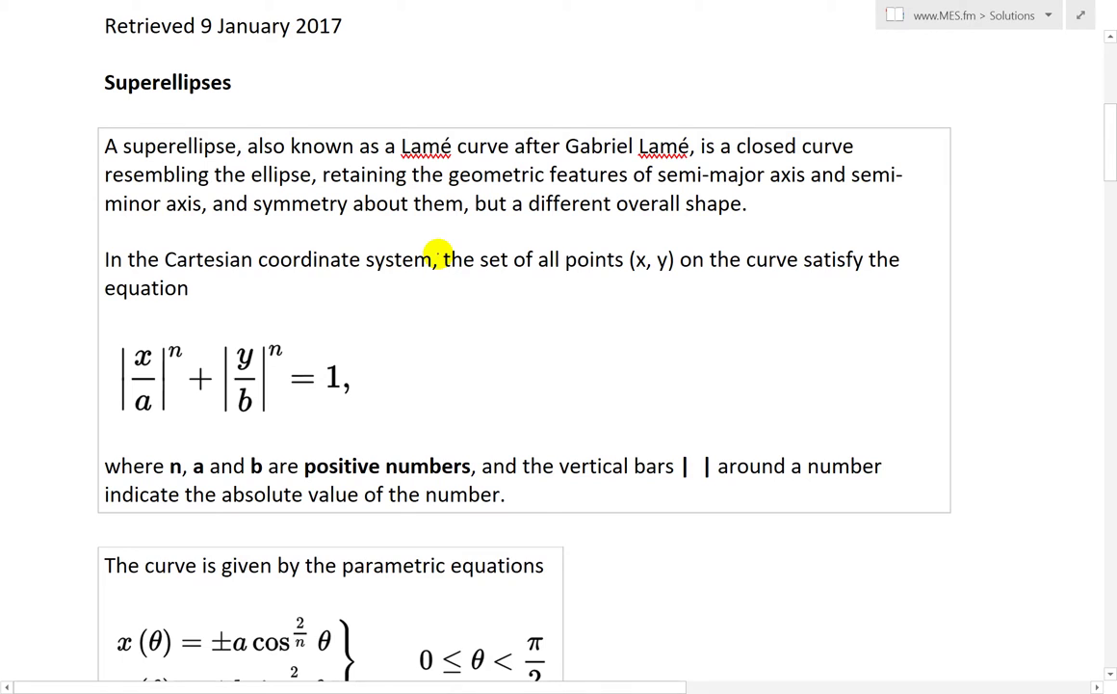
Step: Draw a hand-drawn ink underline beneath "positive numbers" in the superellipse definition
scroll(1036, 424, "down", 1)
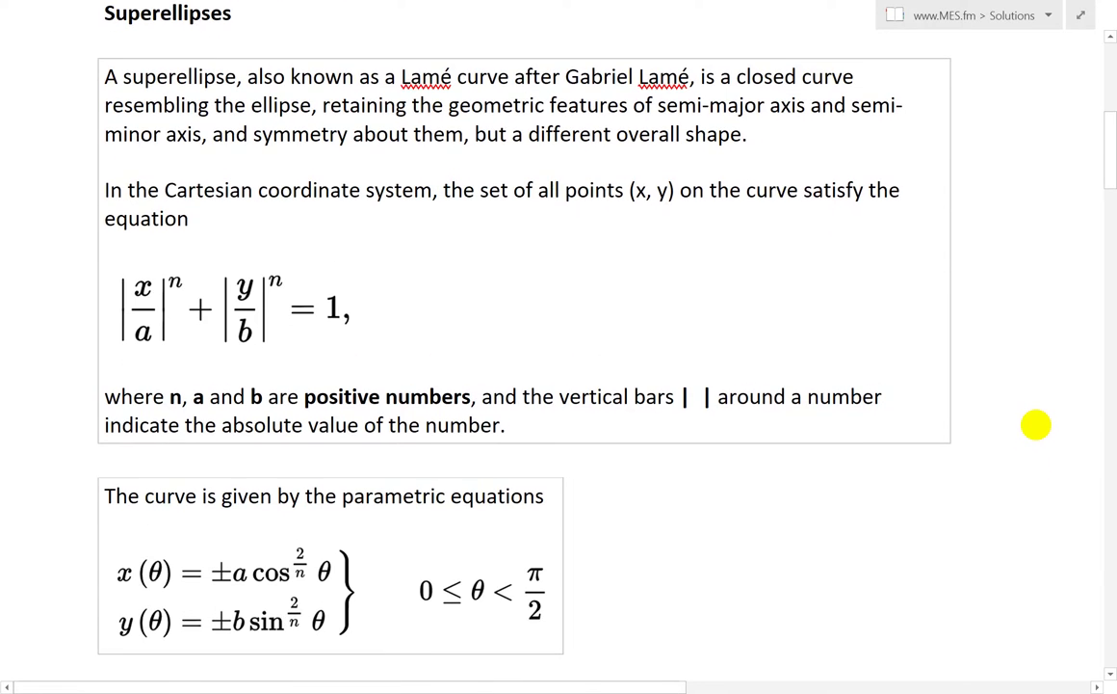
scroll(998, 472, "down", 1)
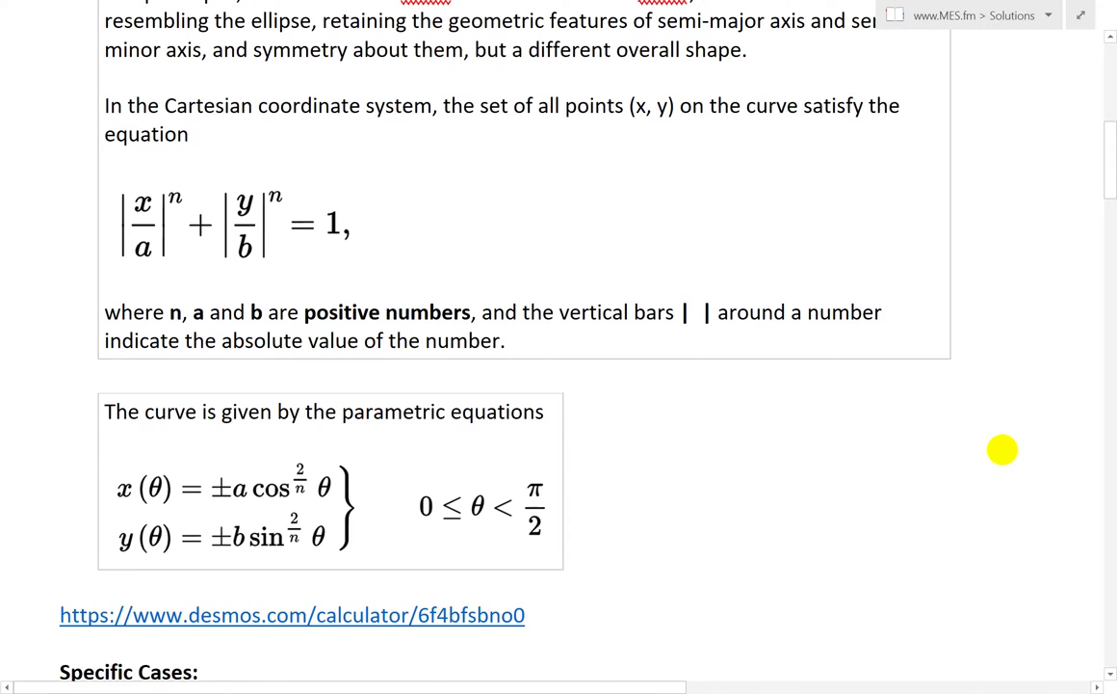
scroll(1002, 449, "up", 1)
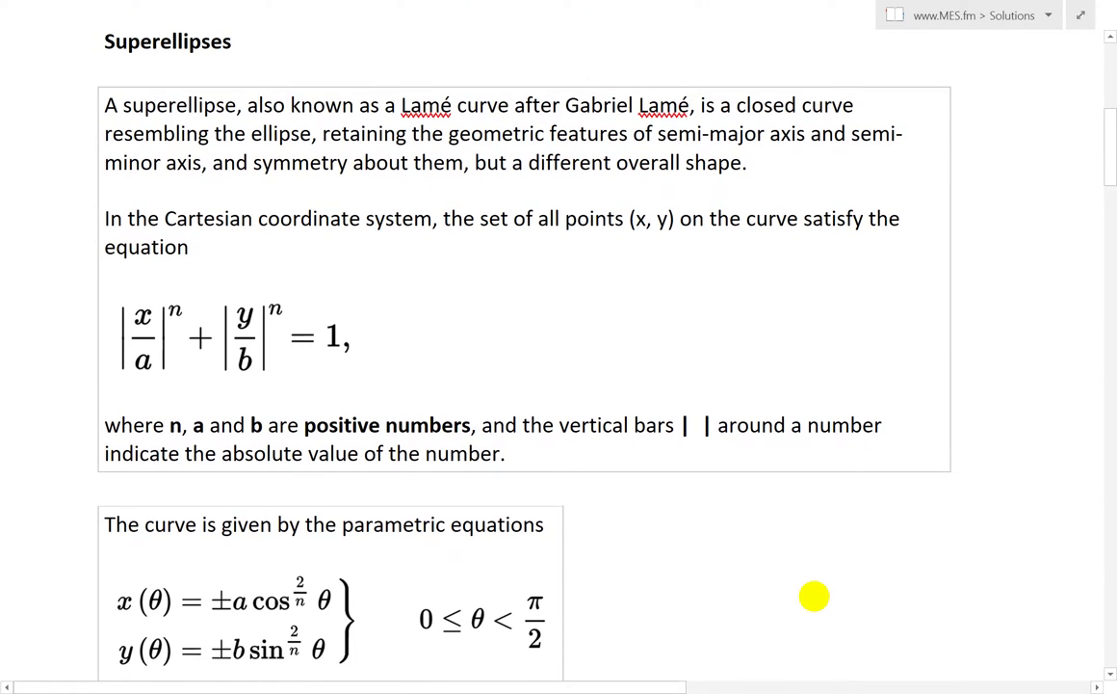
scroll(1054, 328, "down", 1)
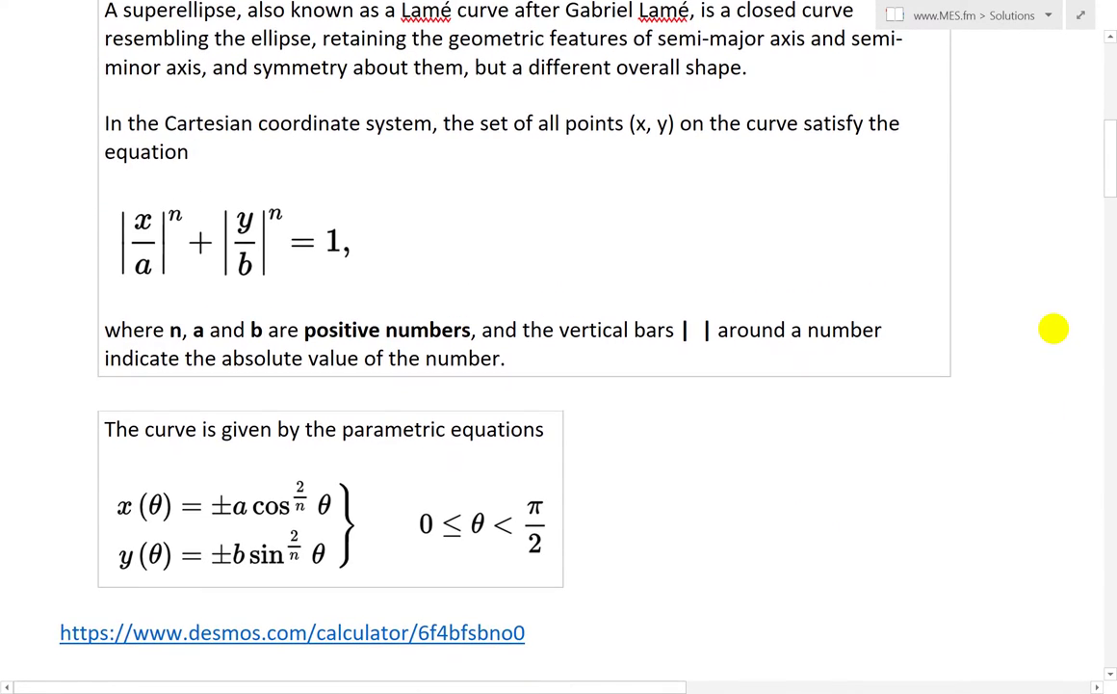
scroll(915, 465, "down", 1)
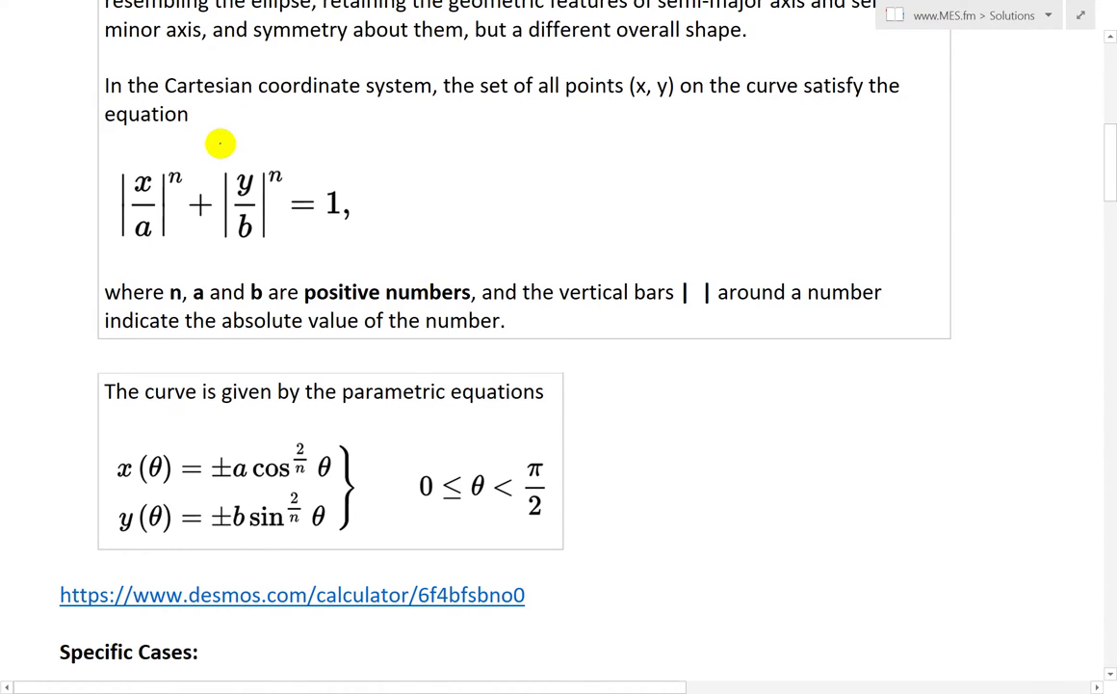
scroll(835, 399, "down", 1)
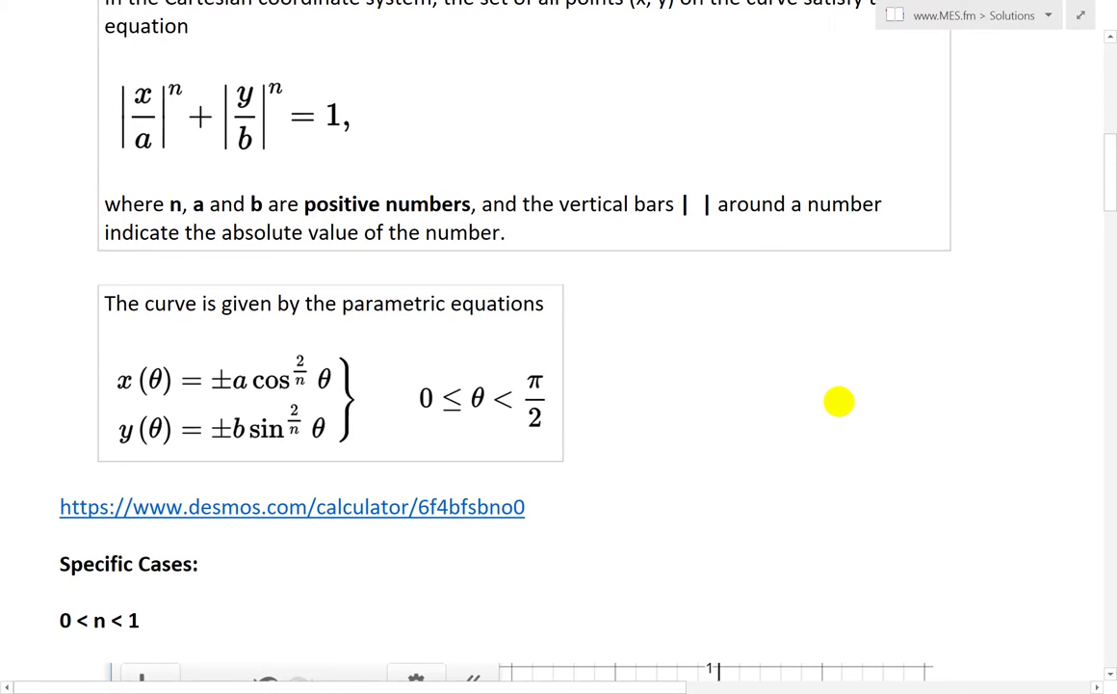
scroll(719, 578, "up", 3)
scroll(731, 499, "down", 2)
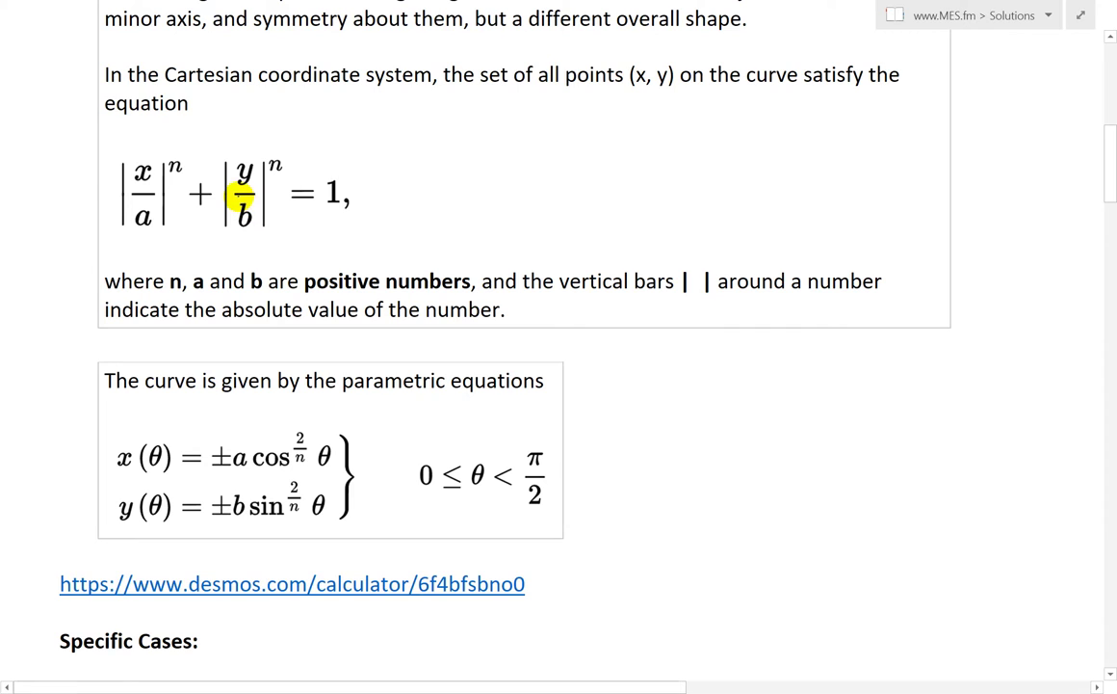
scroll(786, 390, "down", 1)
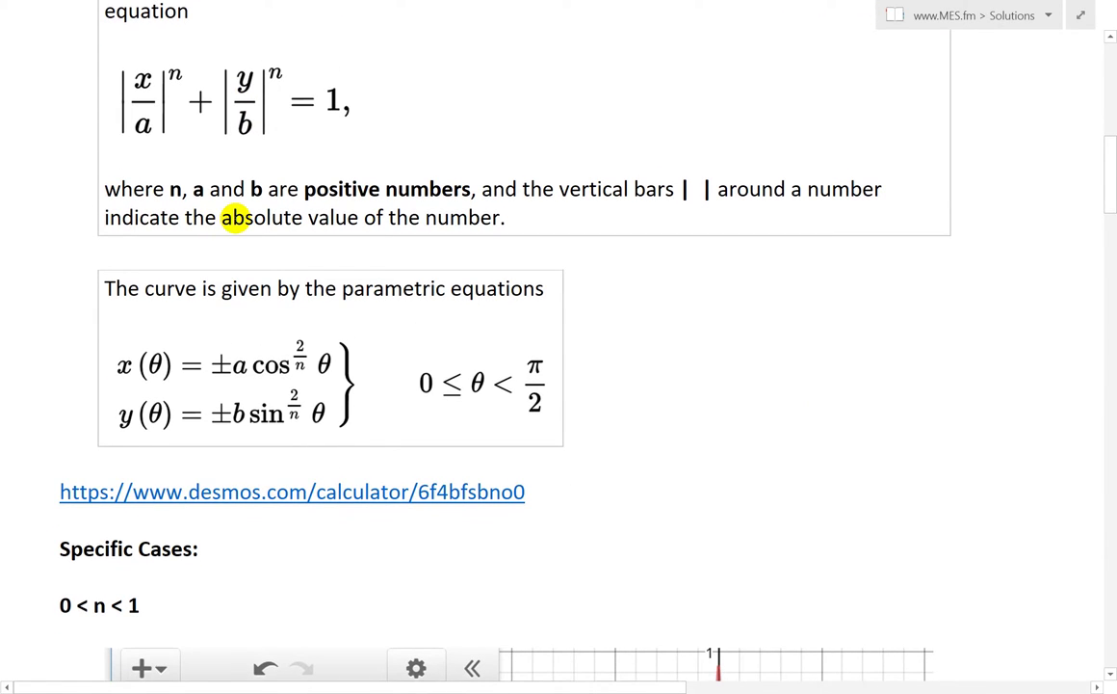
left_click_drag(308, 199, 472, 204)
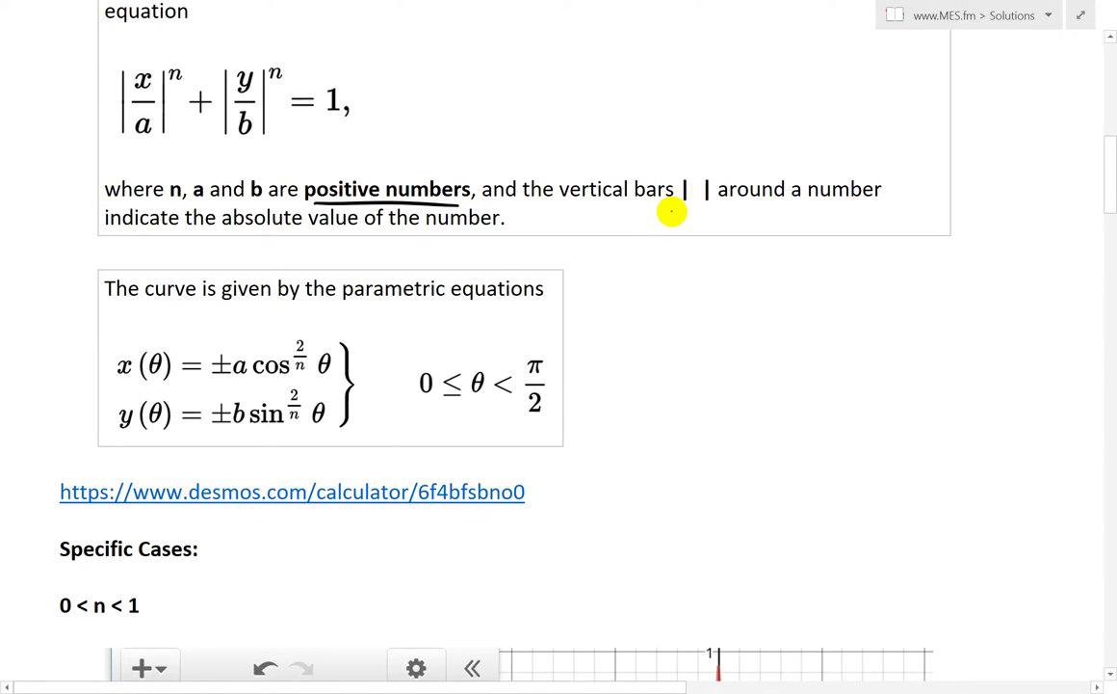
Step: Follow the desmos.com/calculator link below the parametric equations to the Superellipses graph
scroll(927, 444, "down", 2)
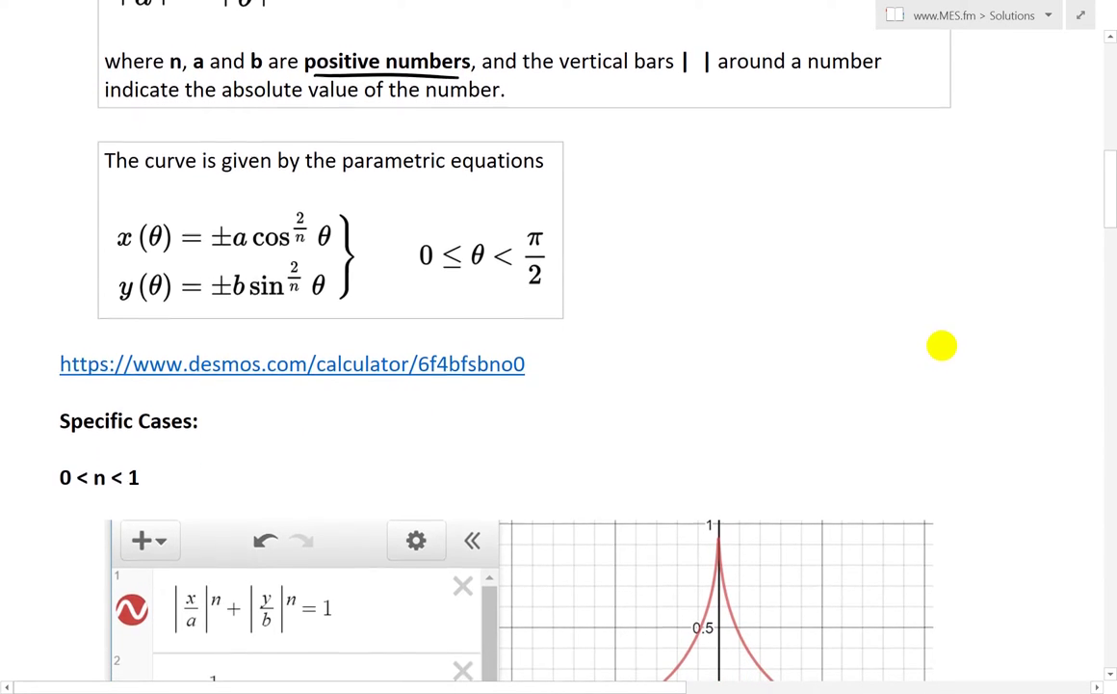
scroll(942, 345, "down", 1)
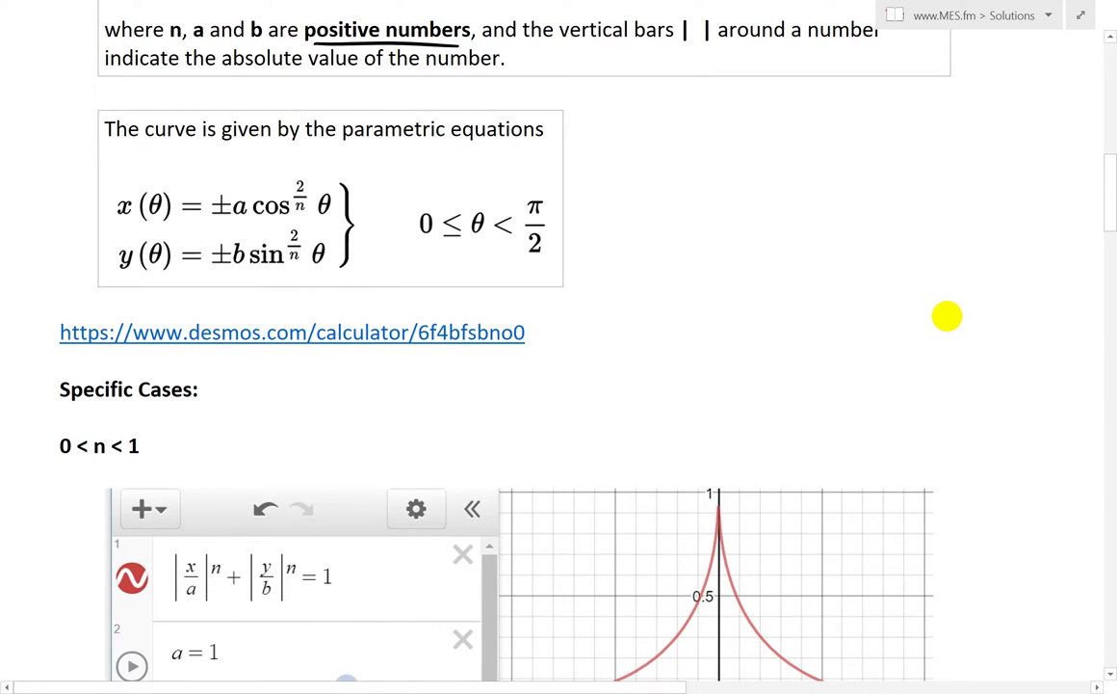
scroll(786, 312, "up", 1)
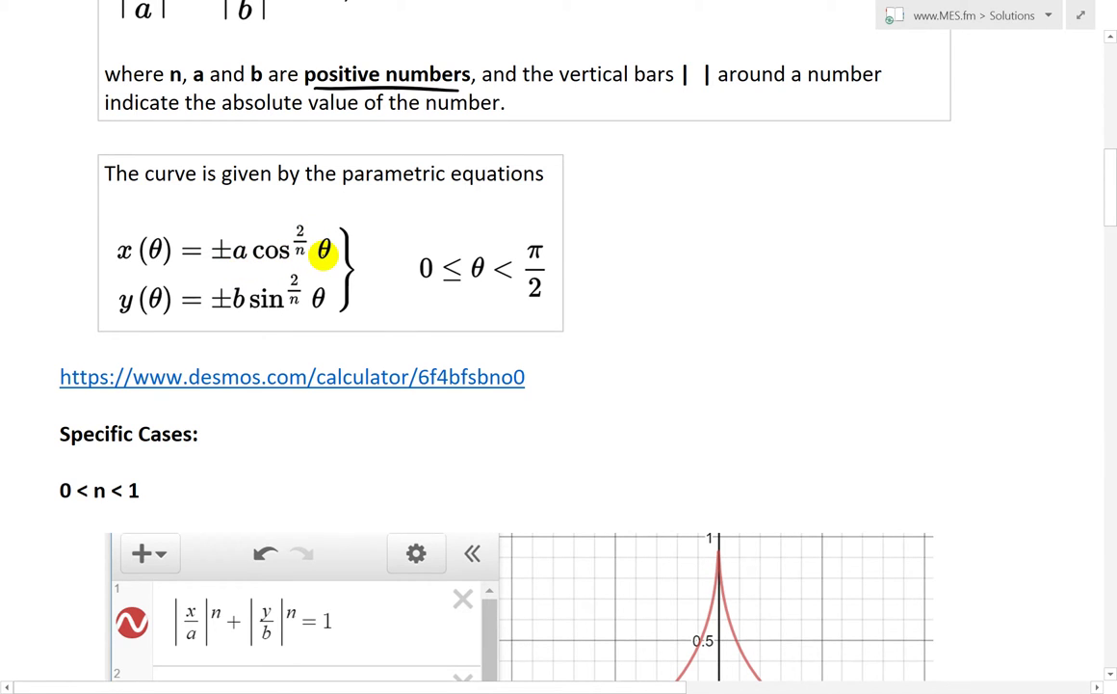
scroll(858, 337, "down", 3)
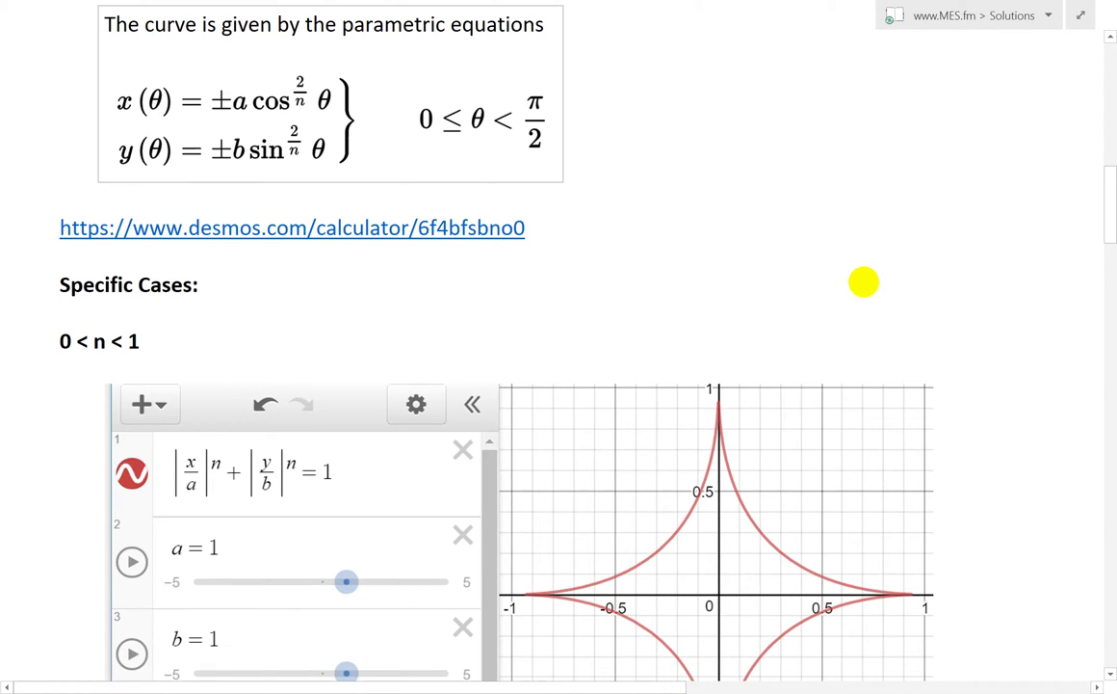
scroll(725, 289, "up", 2)
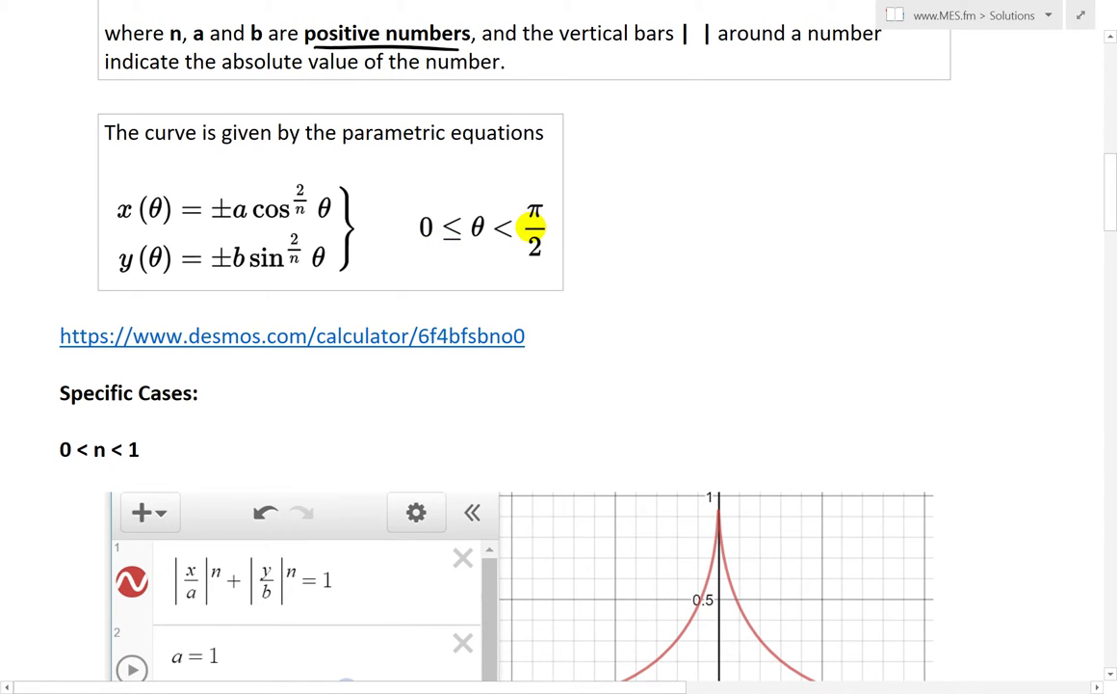
scroll(868, 220, "down", 5)
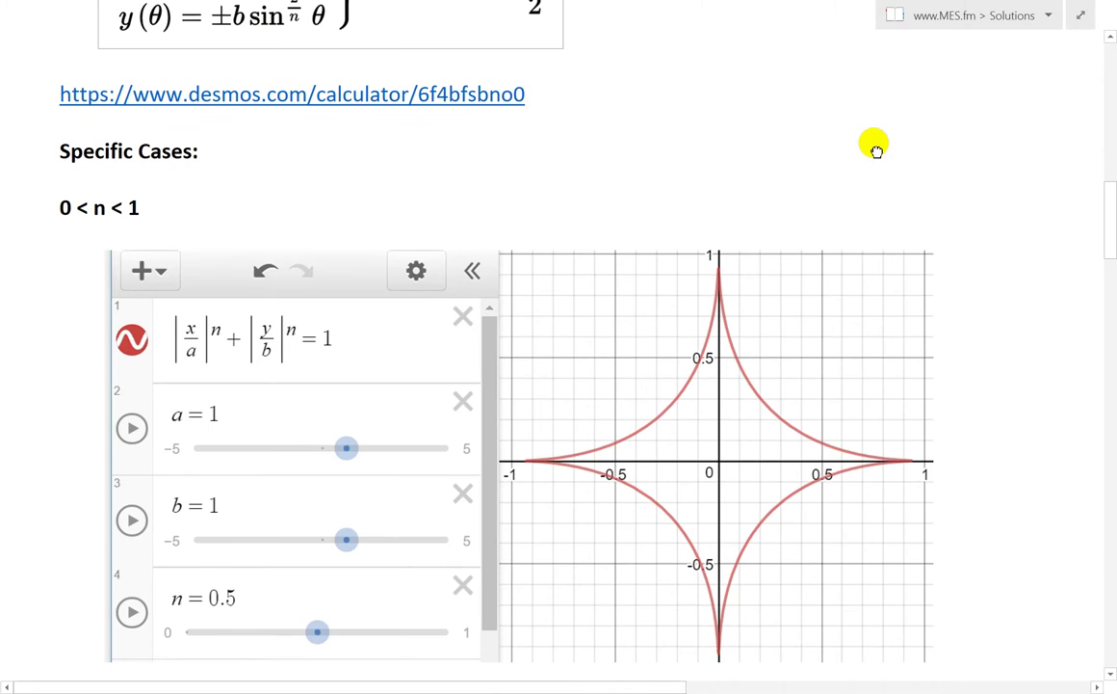
scroll(650, 462, "up", 5)
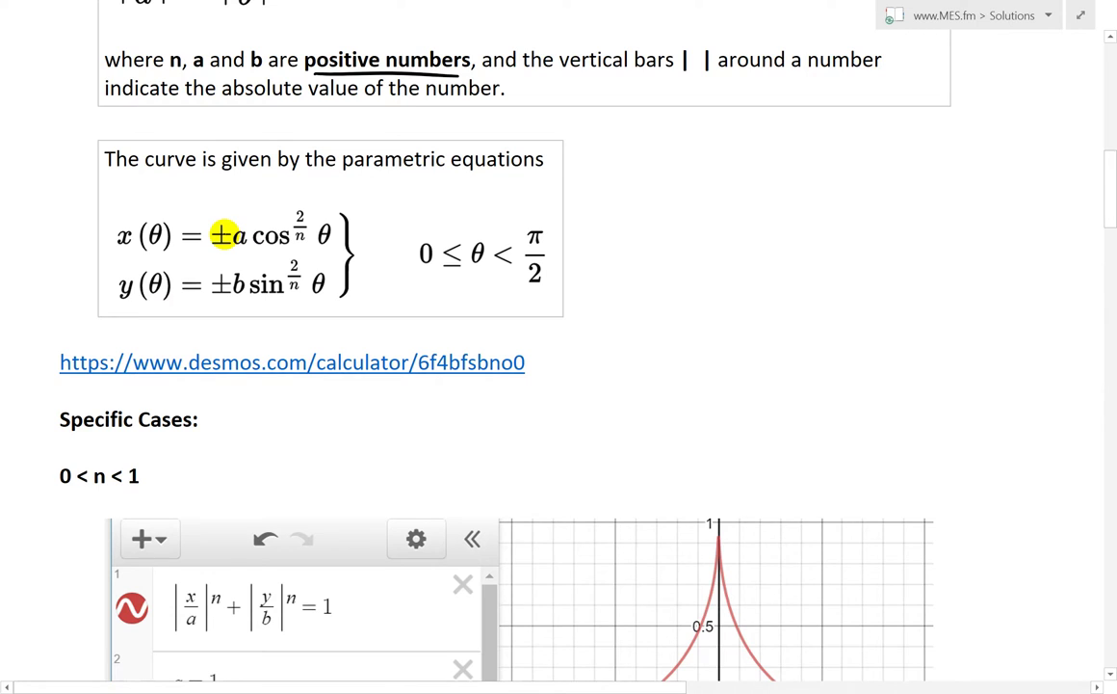
scroll(823, 339, "down", 5)
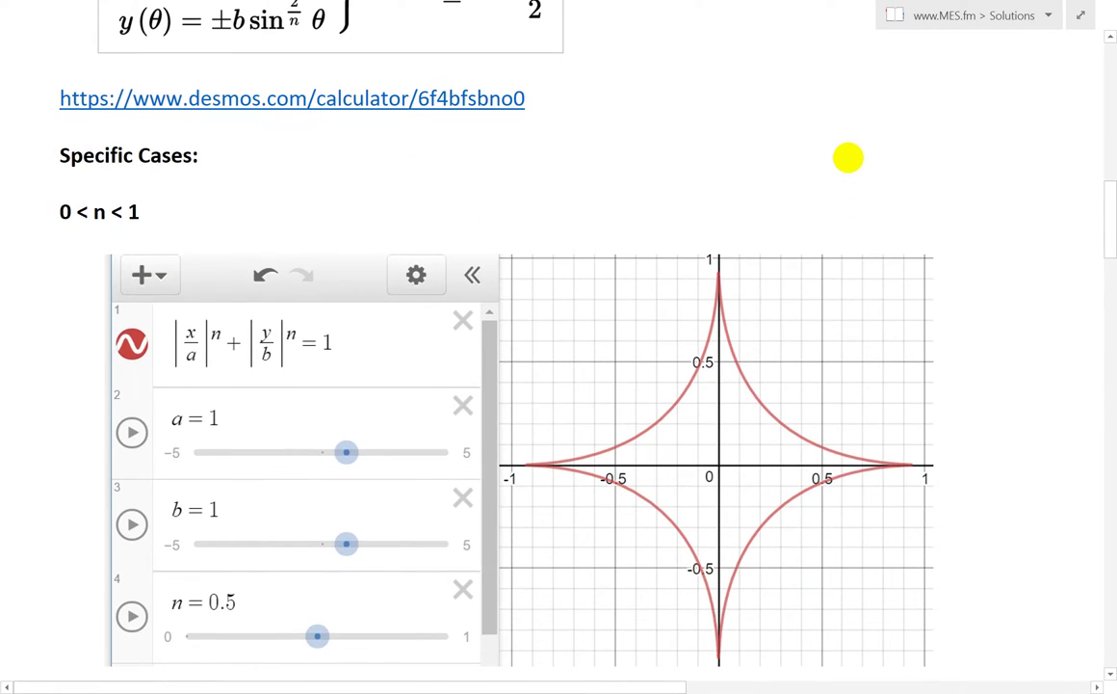
scroll(474, 401, "up", 5)
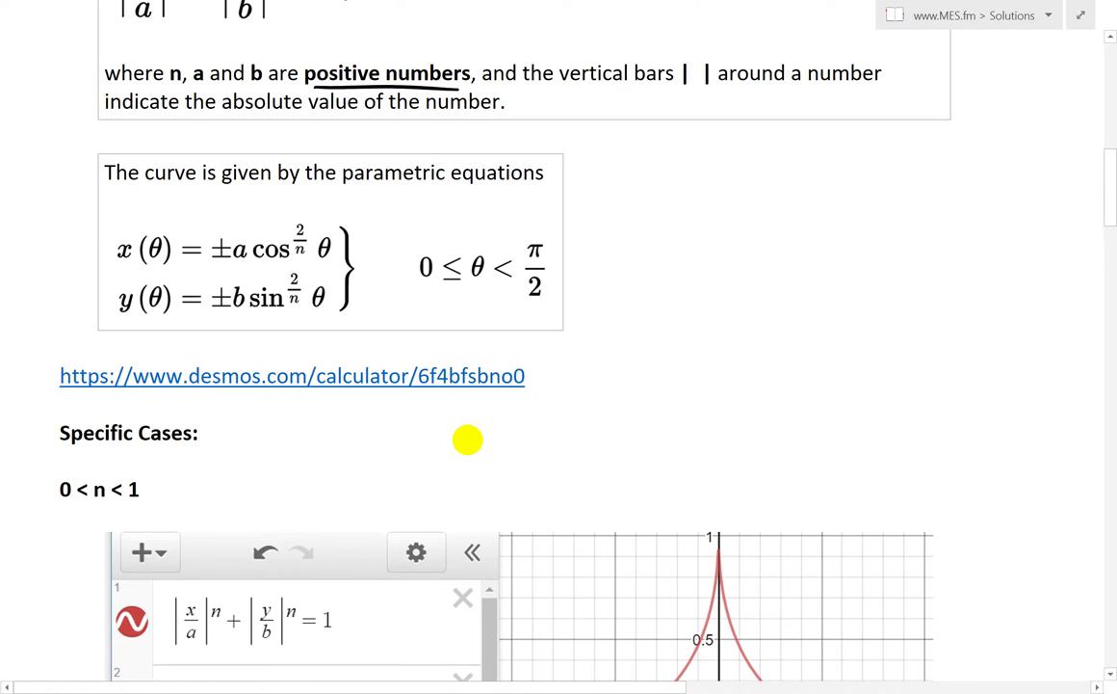
left_click(321, 377)
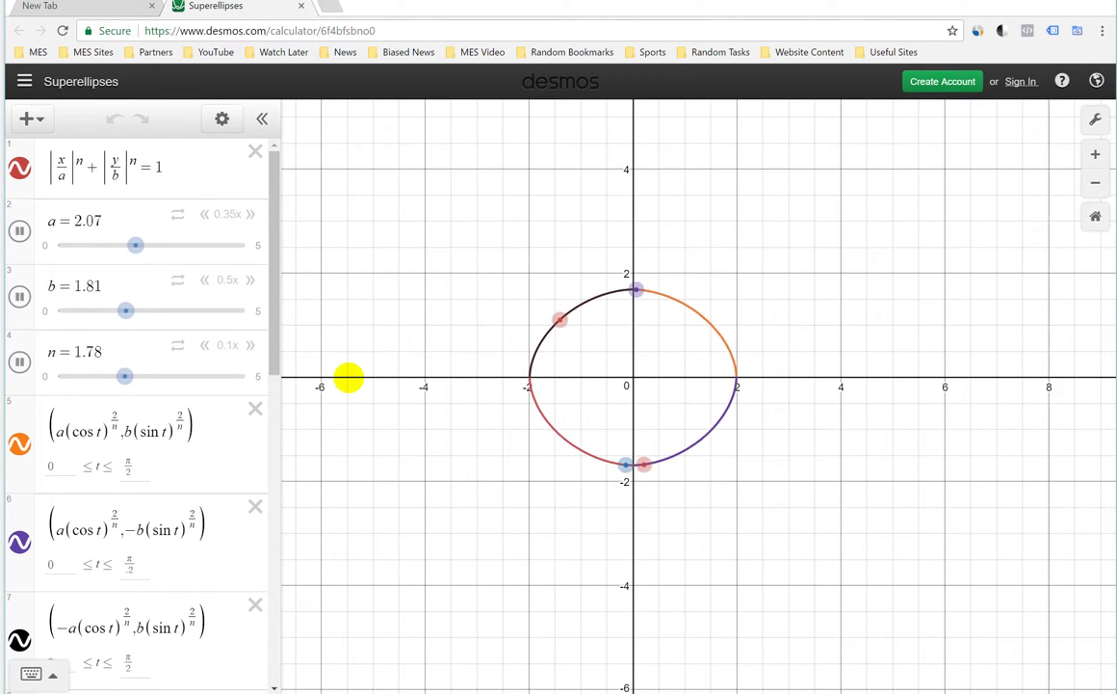
Step: Pause the animations of sliders a, b and n
left_click(19, 229)
left_click(20, 295)
left_click(20, 360)
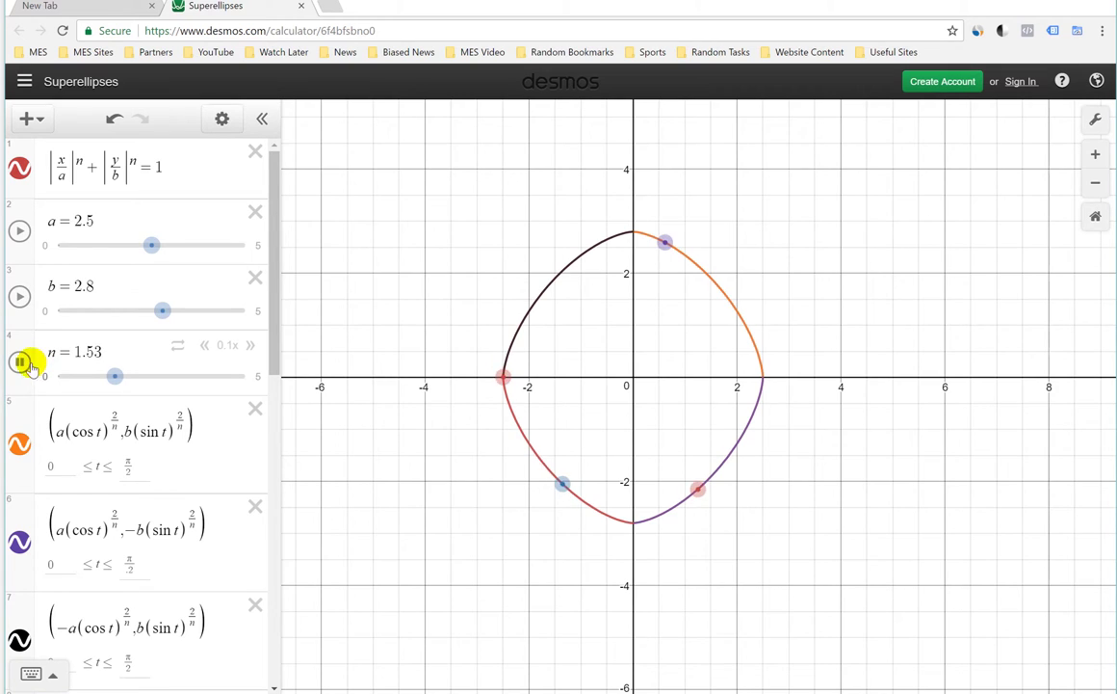
Step: Pause the p, q, w and s tracing-point animations, then return to the top
scroll(215, 209, "down", 5)
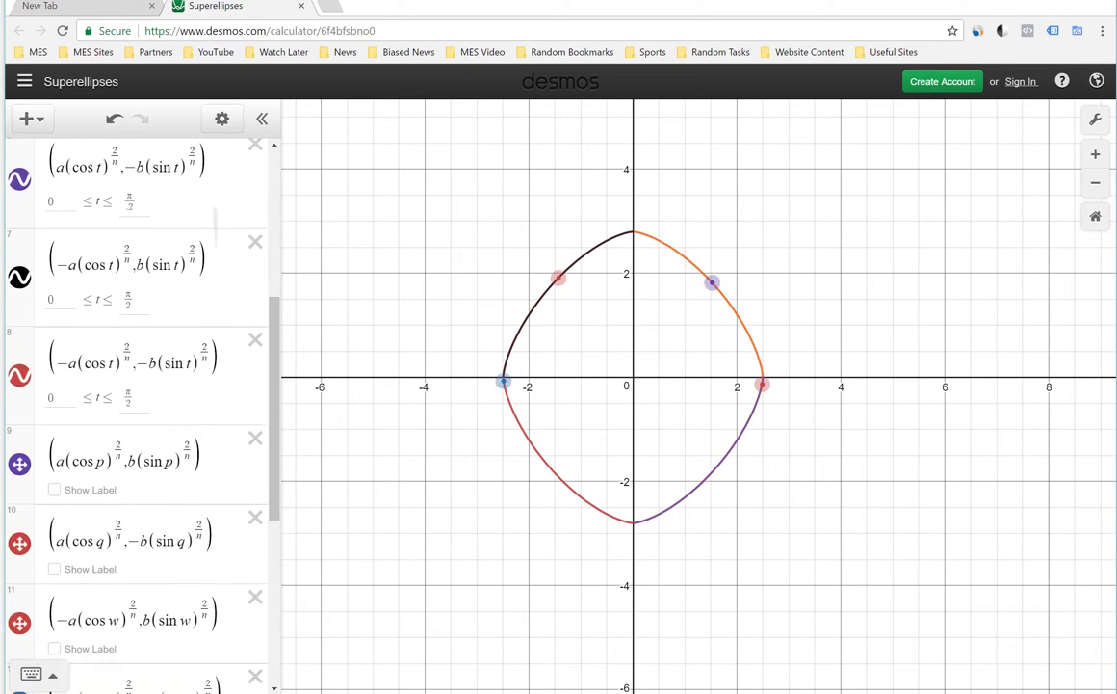
scroll(273, 249, "down", 3)
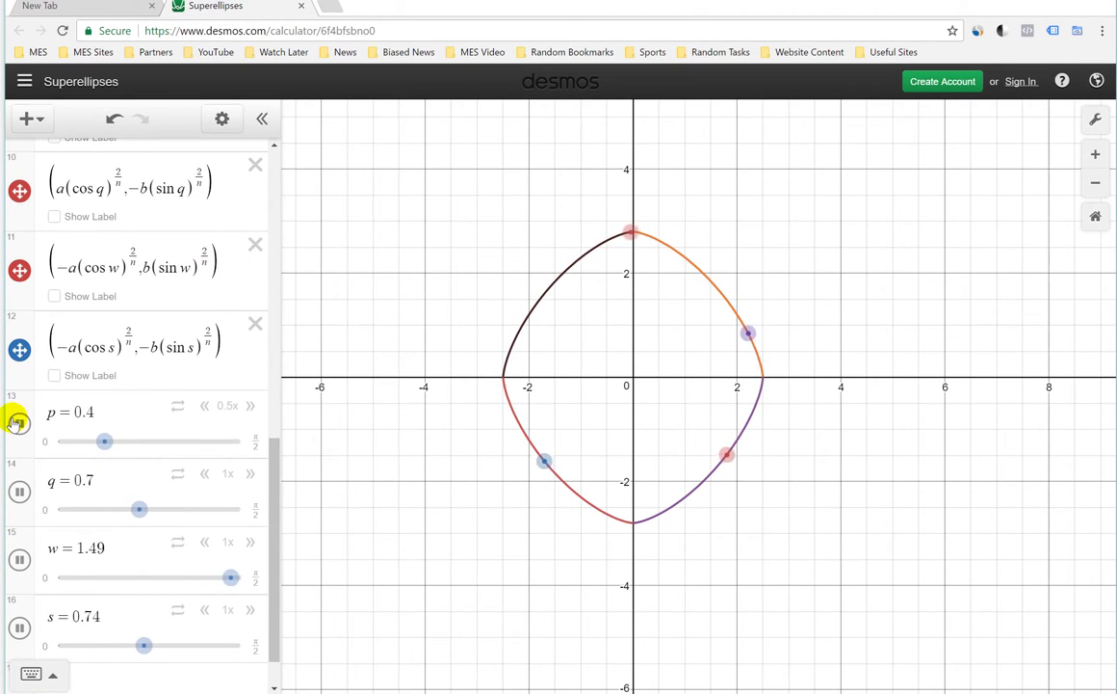
left_click(20, 493)
left_click(19, 559)
left_click(19, 423)
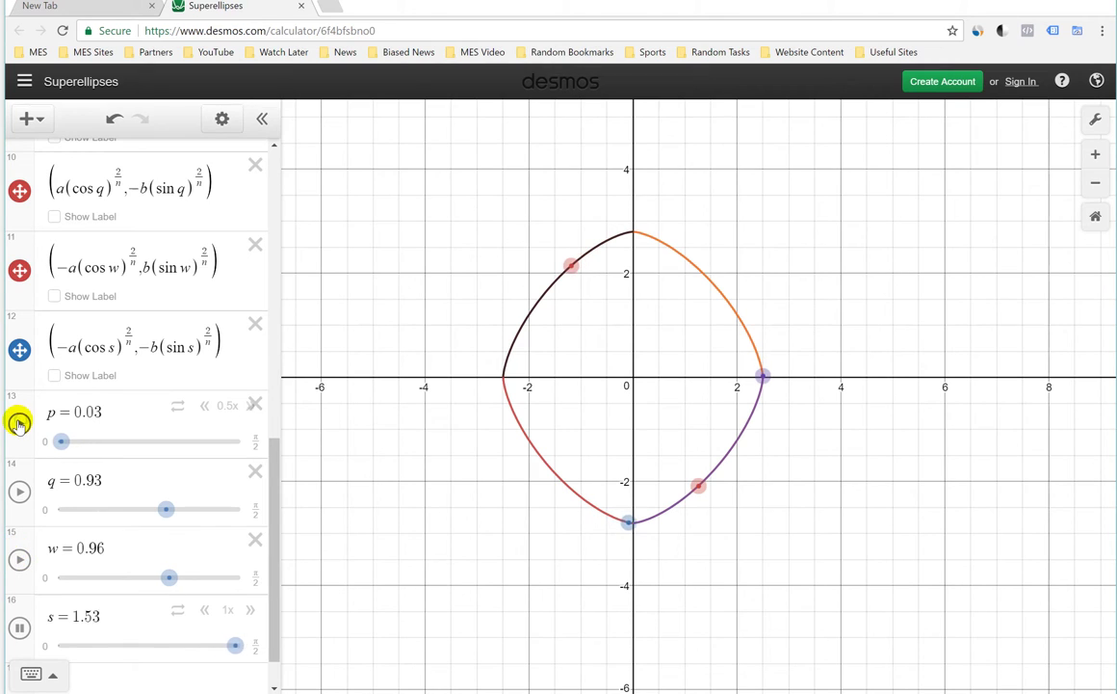
left_click(19, 626)
scroll(179, 595, "up", 8)
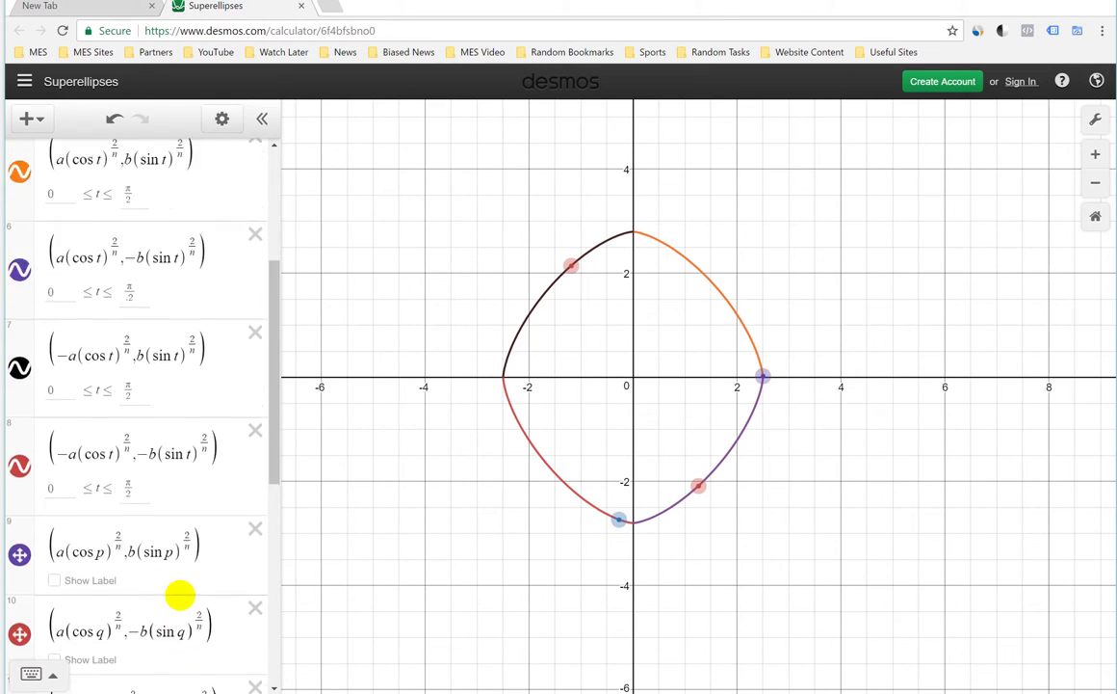
scroll(179, 595, "up", 1)
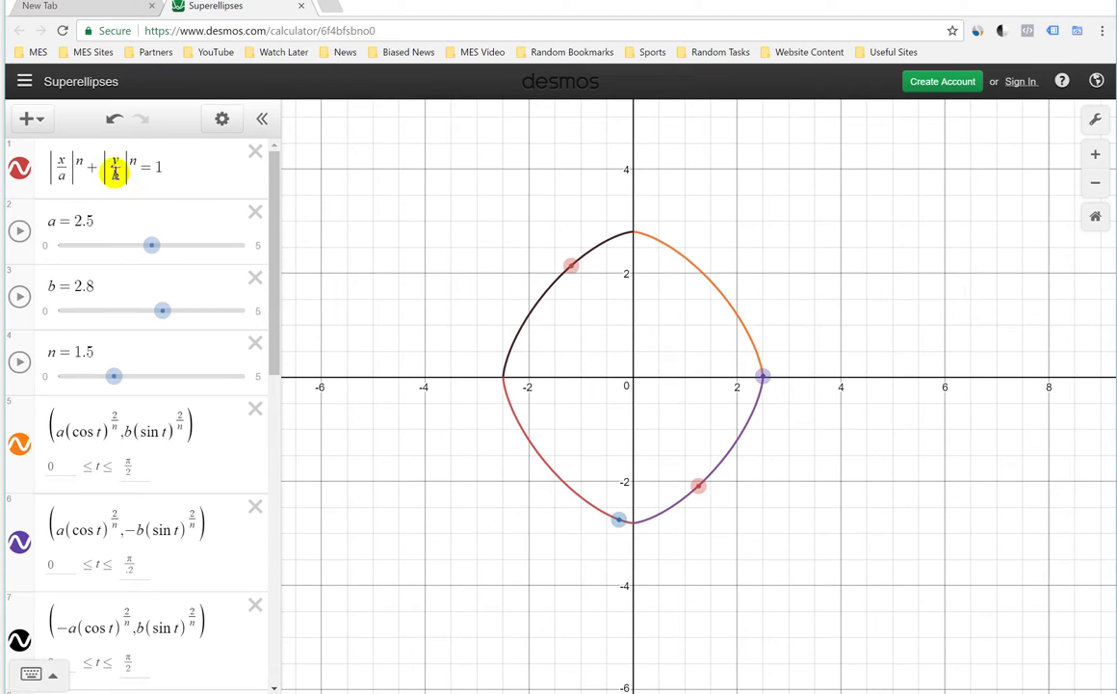
Step: Hide the implicit curve and the orange, purple, black and red quarter-arcs
left_click(17, 170)
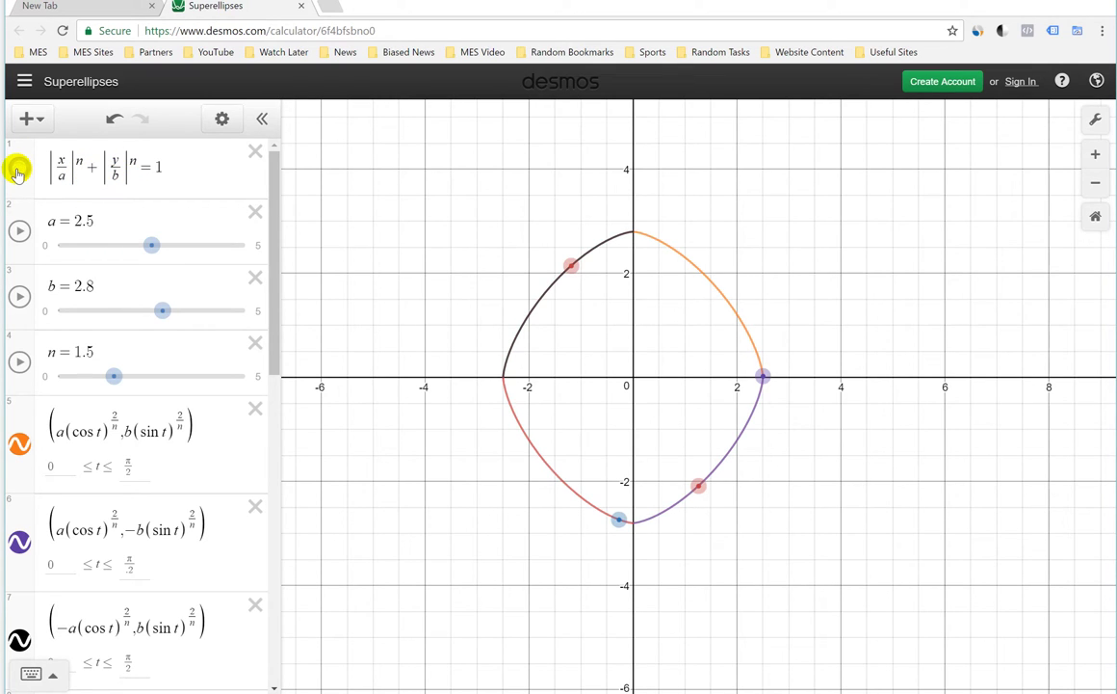
scroll(15, 145, "down", 2)
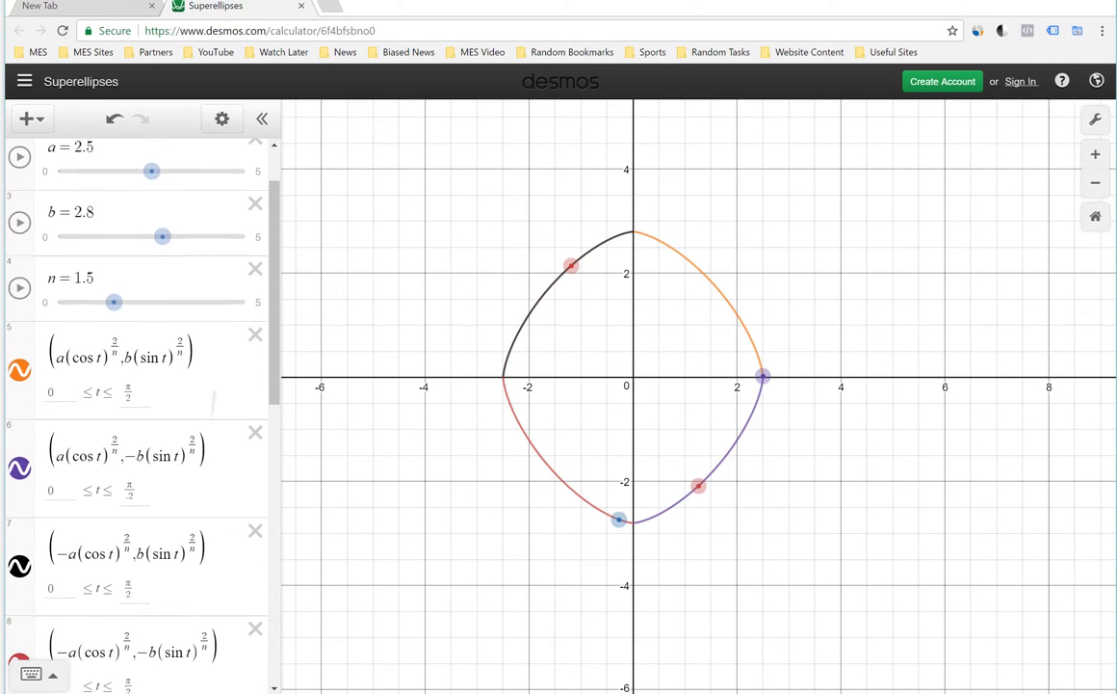
left_click(18, 346)
left_click(19, 445)
left_click(19, 542)
left_click(20, 641)
Step: Hide all four tracing points and turn the red implicit superellipse back on
scroll(19, 641, "down", 2)
scroll(178, 318, "down", 2)
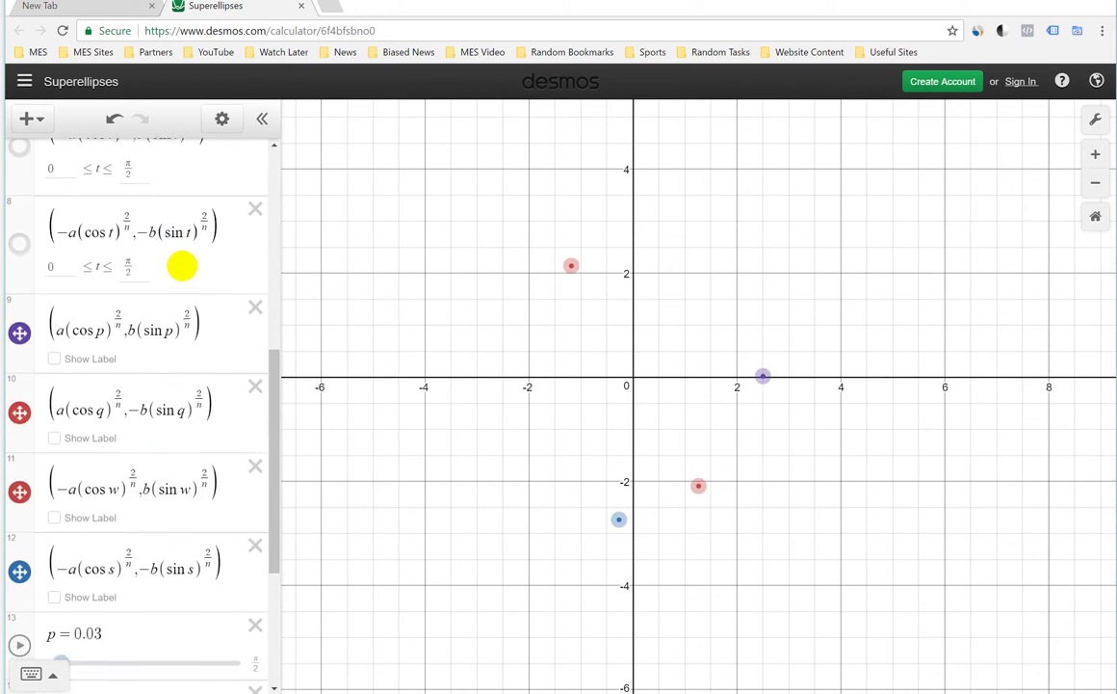
left_click(19, 319)
left_click(19, 401)
left_click(19, 481)
left_click(19, 561)
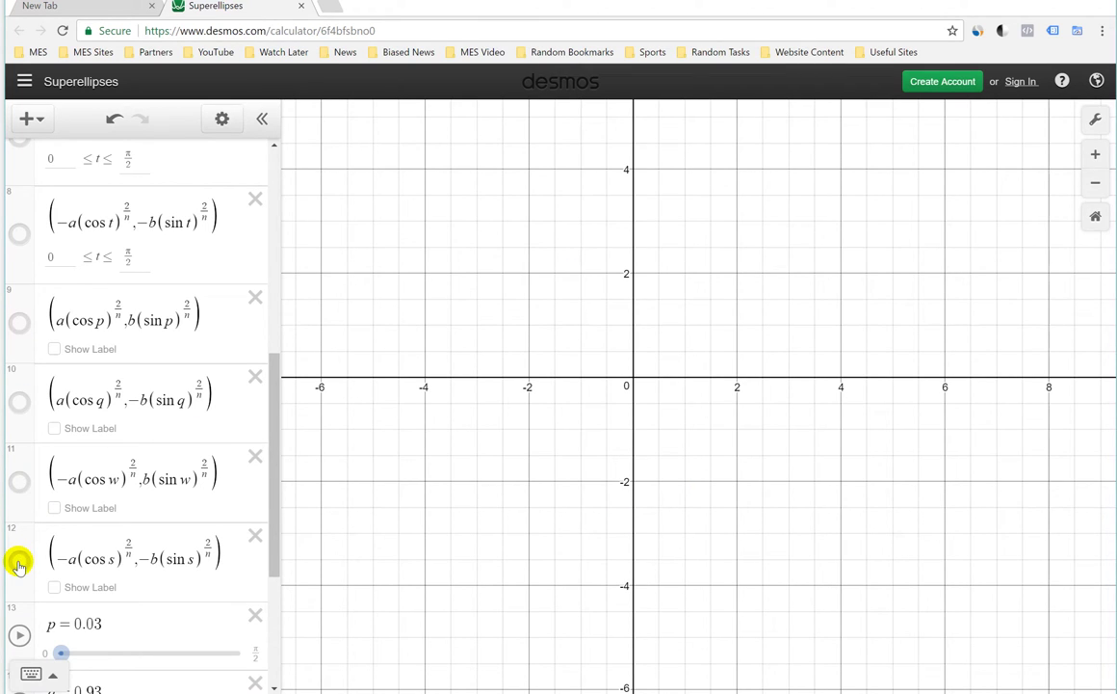
scroll(157, 643, "up", 5)
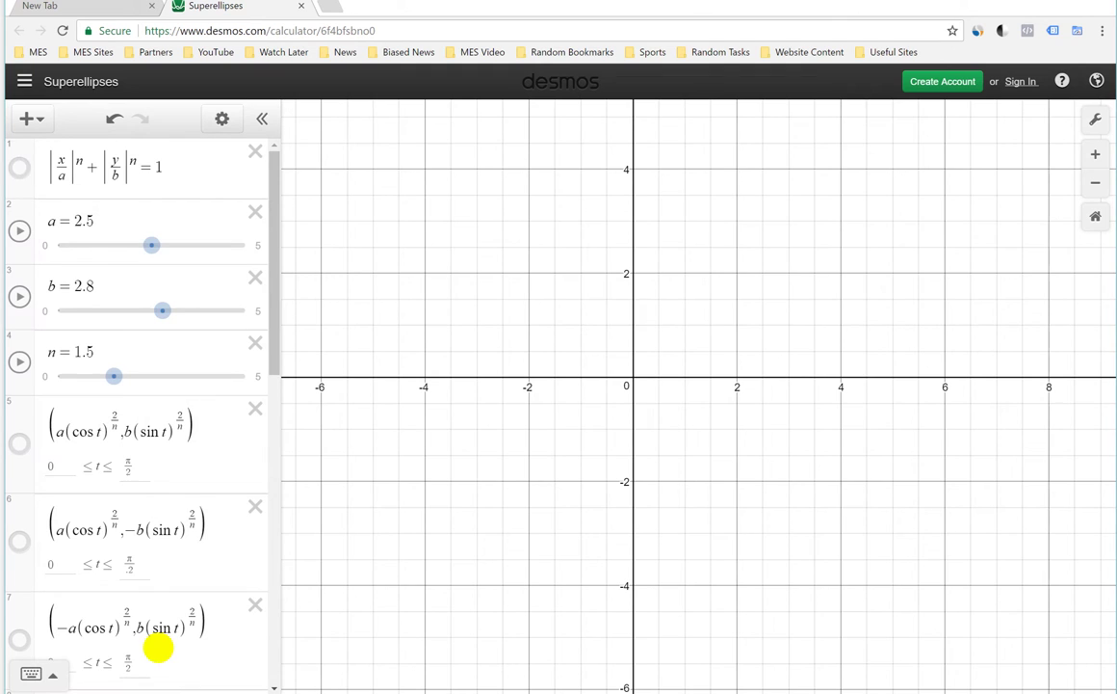
left_click(20, 165)
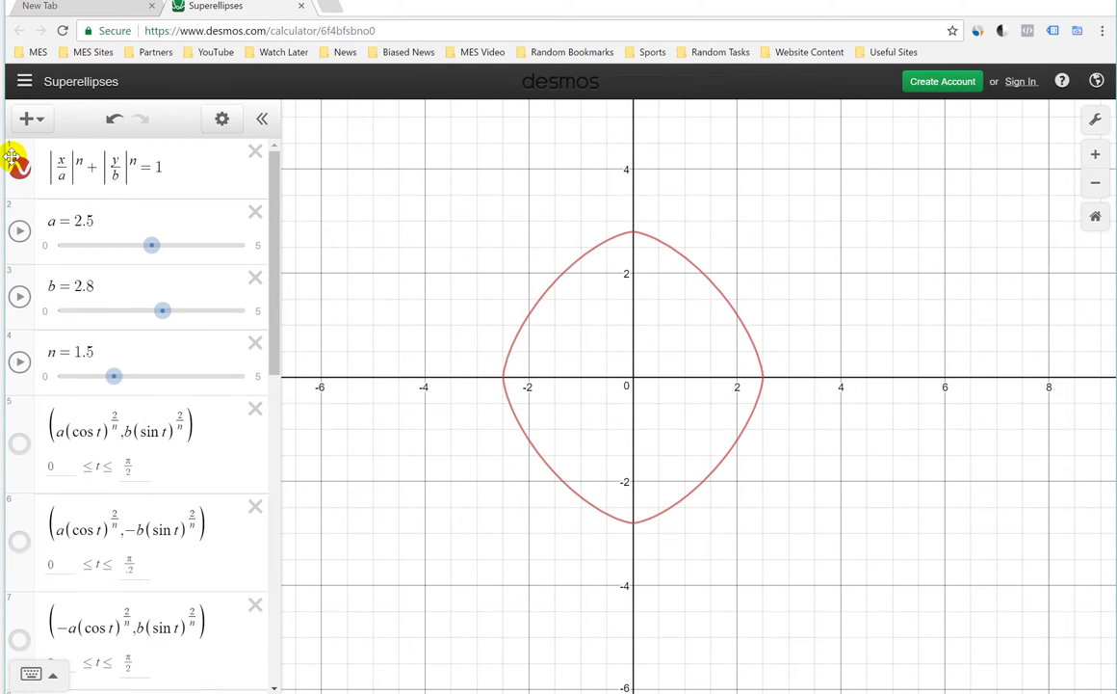
Step: Drag the b and a sliders to reshape the curve, leaving a near 2.63
scroll(789, 392, "up", 3)
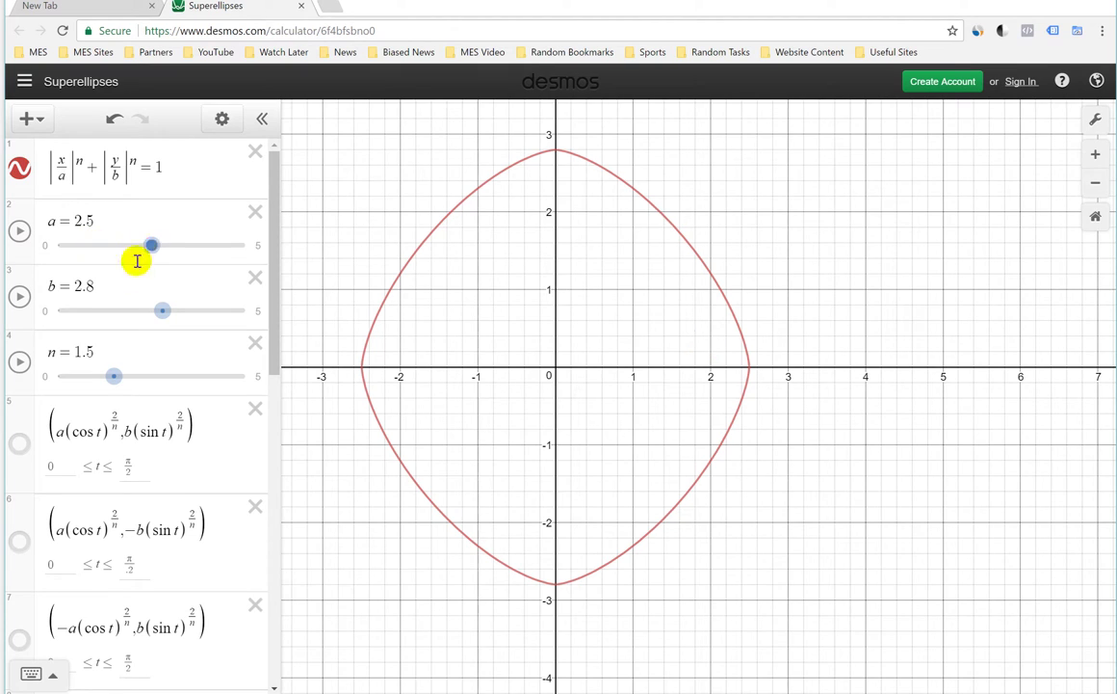
left_click_drag(162, 310, 176, 311)
mouse_move(150, 251)
left_mouse_down()
mouse_move(121, 249)
mouse_move(215, 251)
mouse_move(155, 247)
left_mouse_up()
left_click(257, 248)
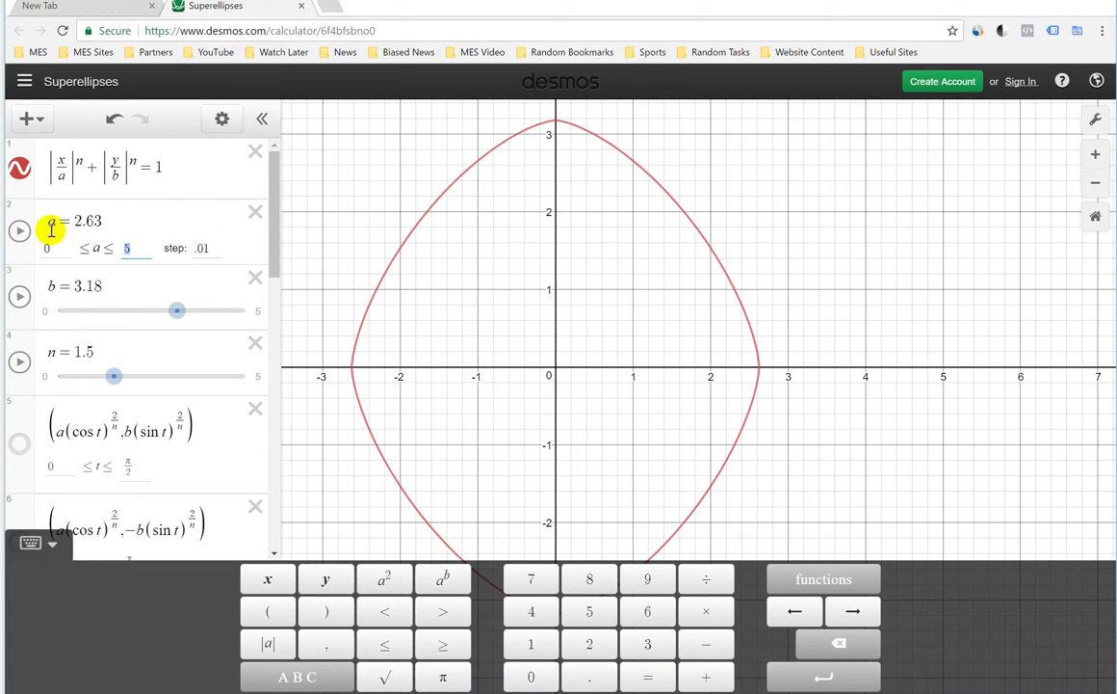
Step: Tweak b and n, then set a, b and n all animating
left_click(20, 230)
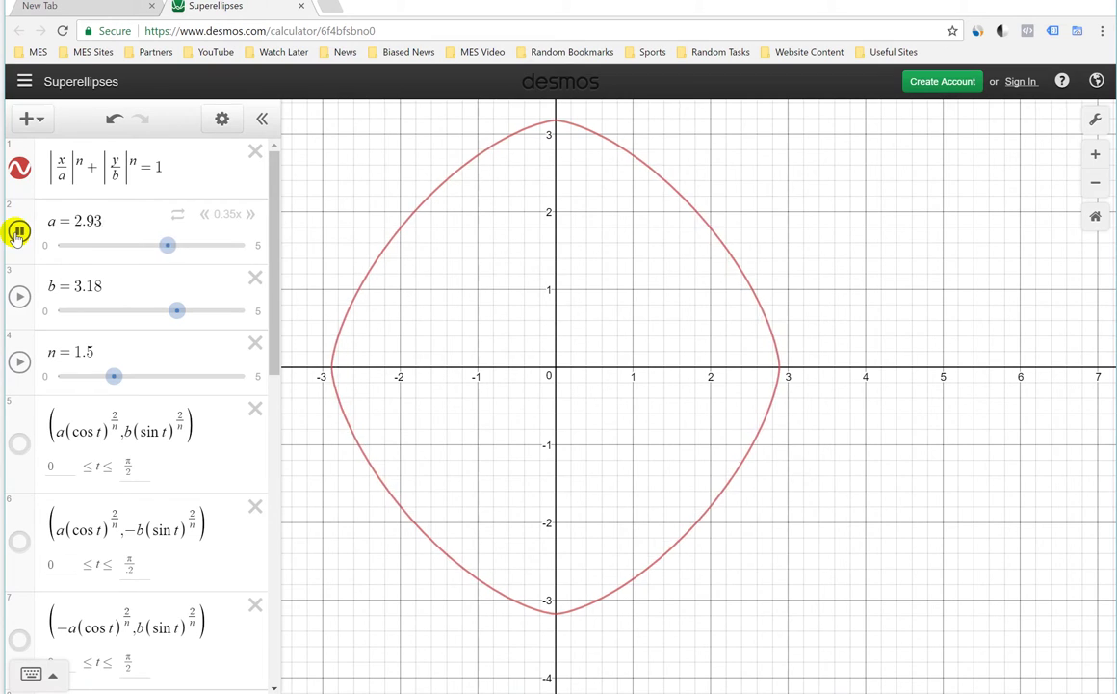
mouse_move(154, 313)
left_mouse_down()
mouse_move(124, 312)
mouse_move(155, 312)
left_mouse_up()
left_click_drag(164, 383, 150, 376)
left_click(19, 295)
left_click(19, 361)
left_click(18, 231)
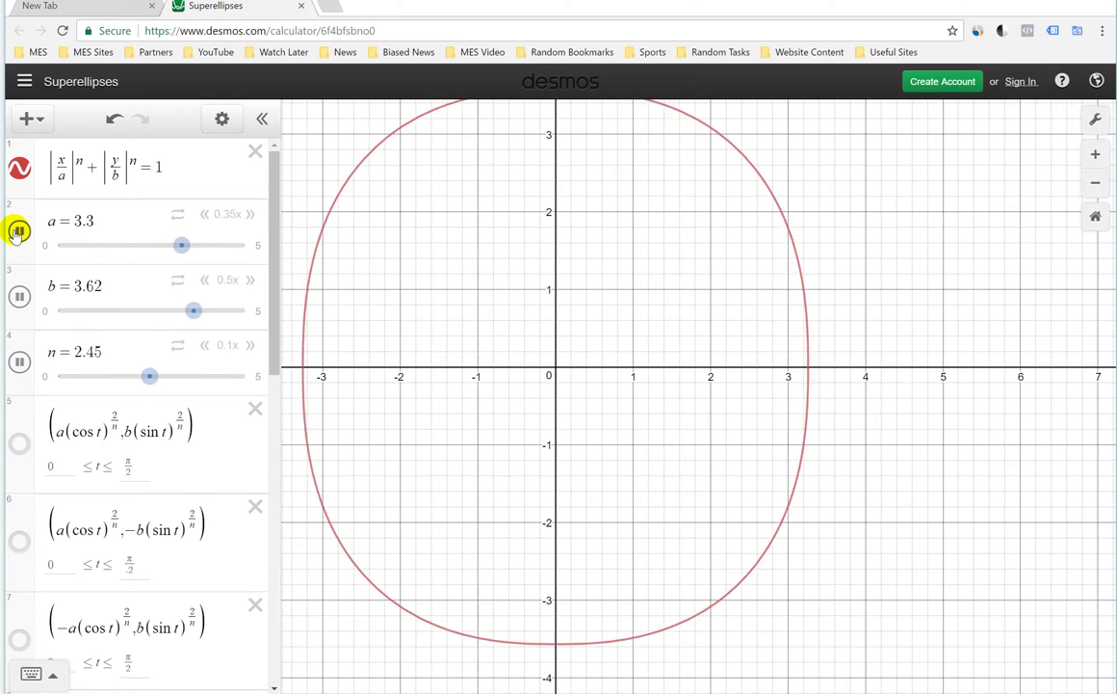
Step: Stop the animations at n = 0.94, a = 1.25, b = 4.03 and hide the implicit curve
scroll(698, 413, "down", 5)
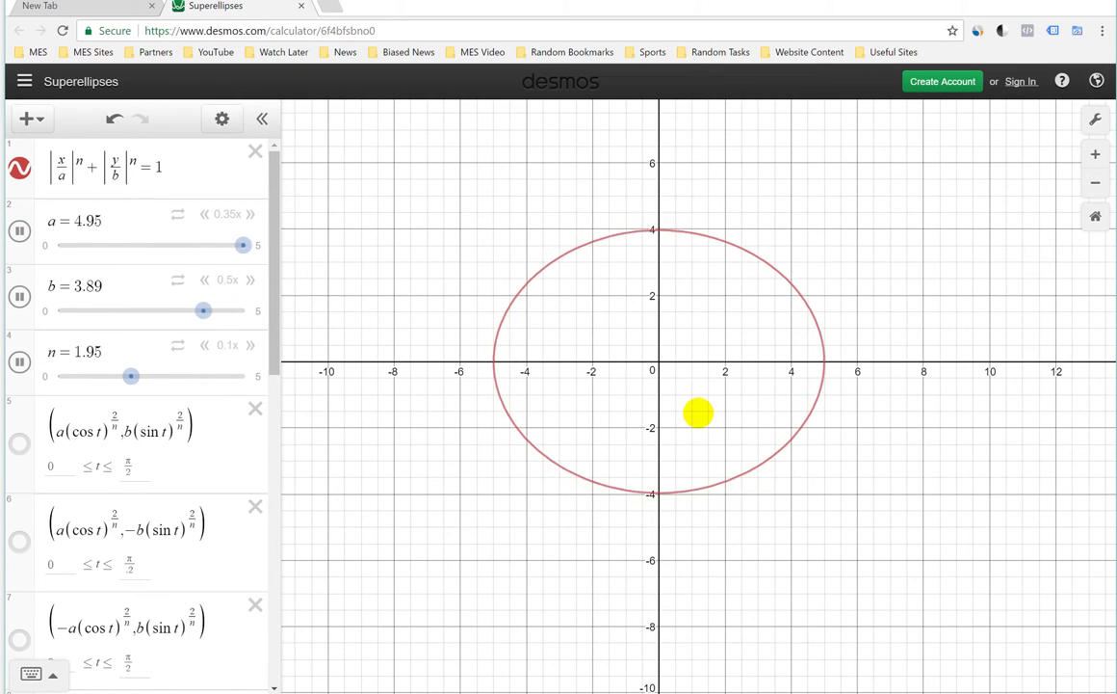
left_click_drag(698, 411, 703, 334)
left_click_drag(857, 417, 841, 457)
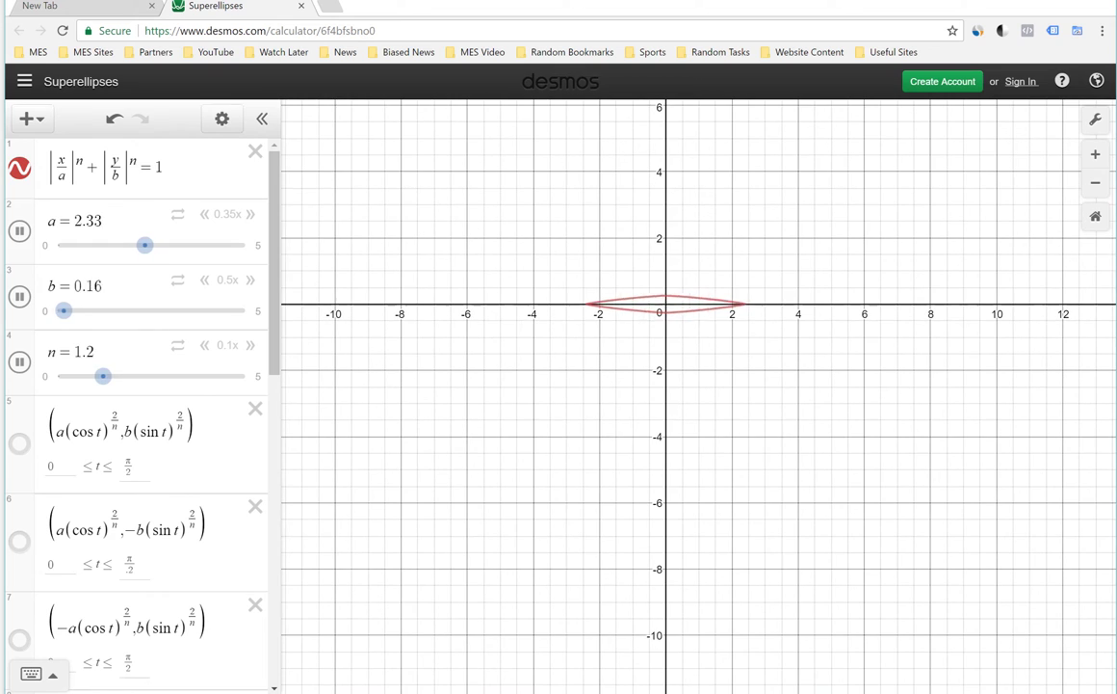
left_click(14, 355)
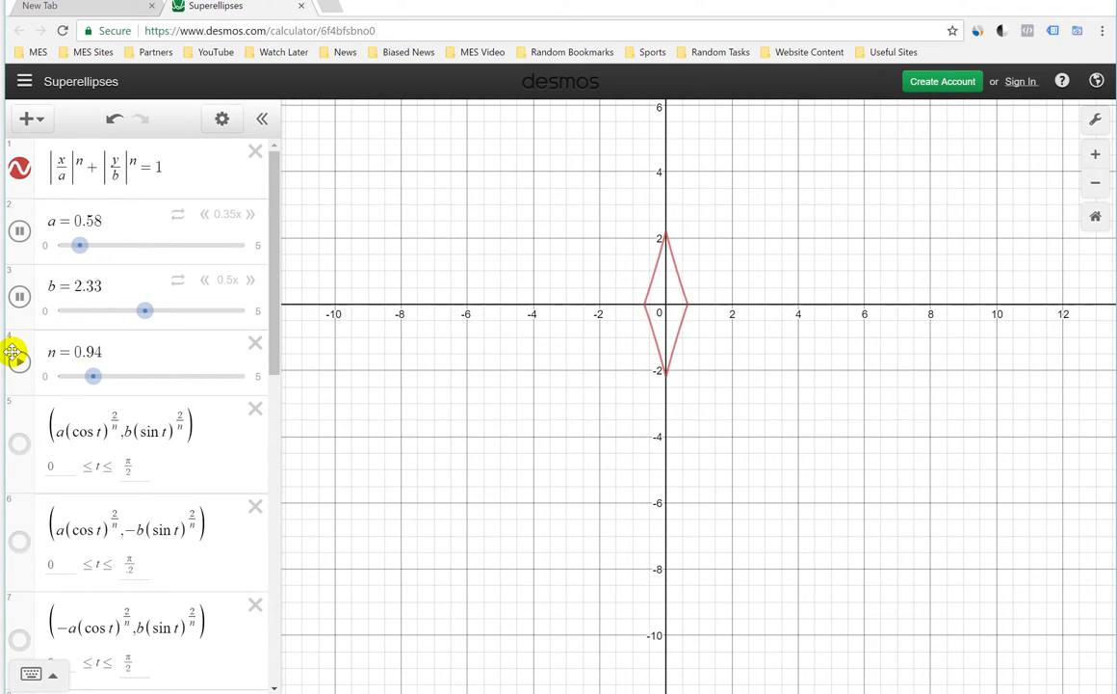
left_click(17, 297)
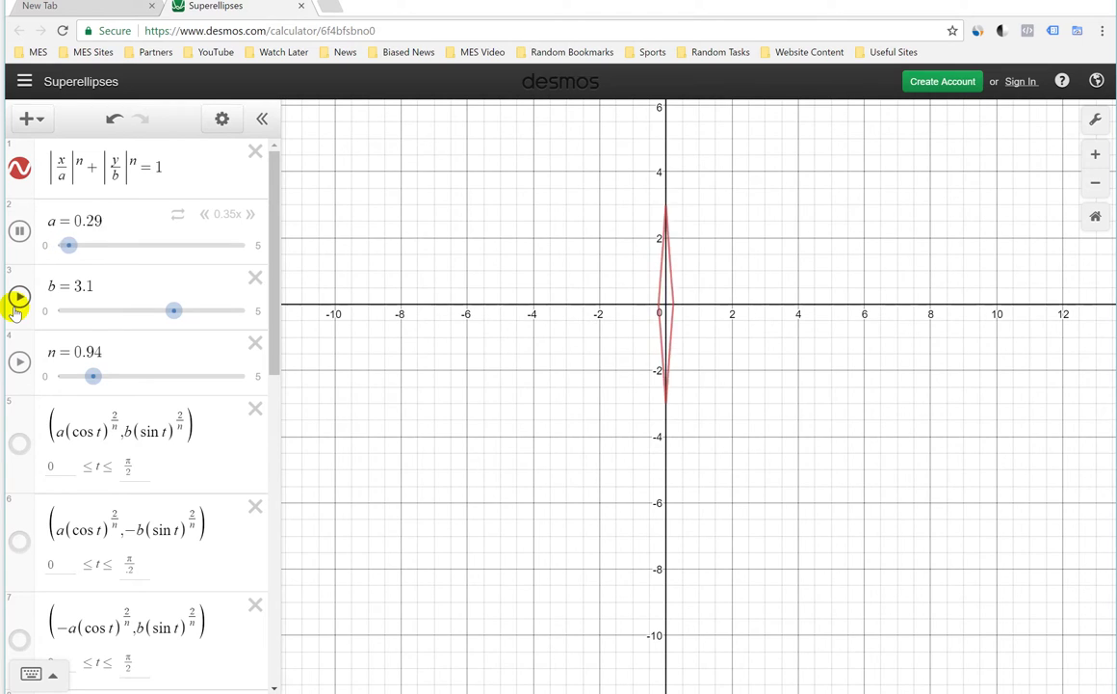
left_click(20, 229)
left_click(14, 289)
left_click_drag(593, 528, 625, 488)
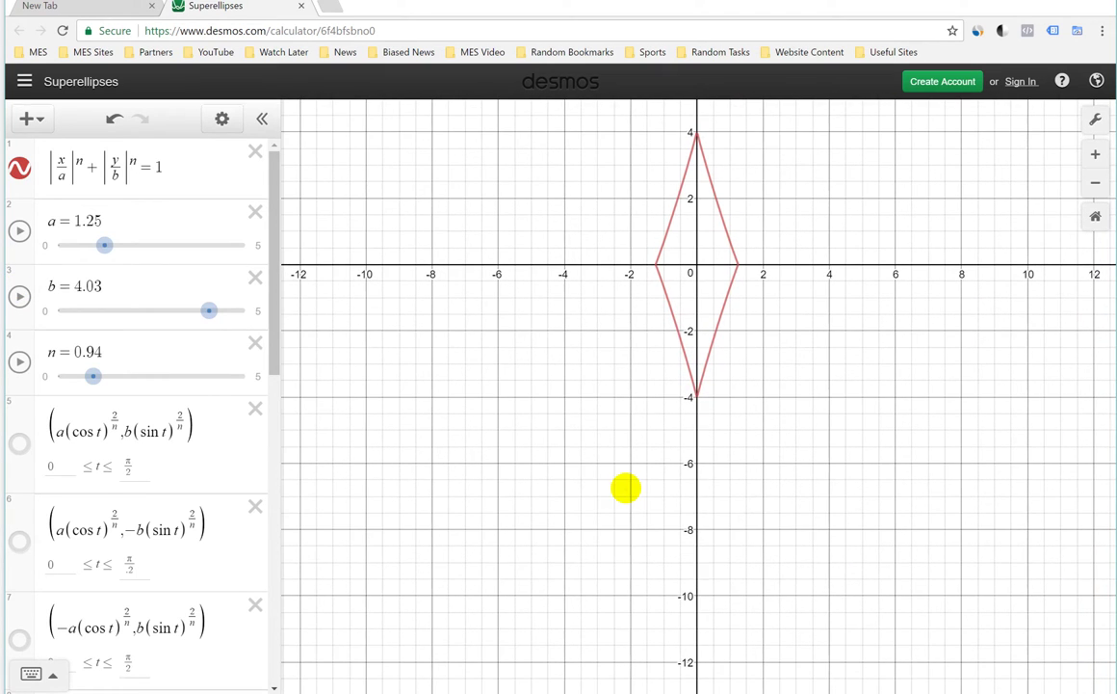
left_click(17, 166)
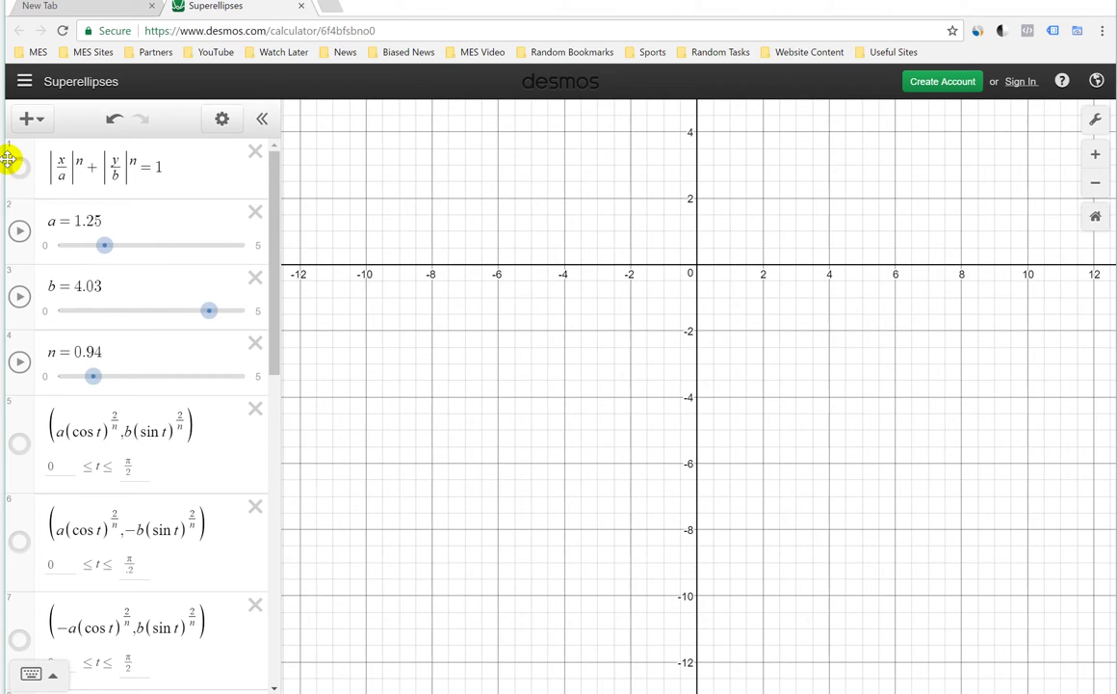
Step: Turn on the upper-left and lower-left quarter-arcs, expressions 7 and 8, to close the diamond outline
left_click_drag(549, 546, 551, 517)
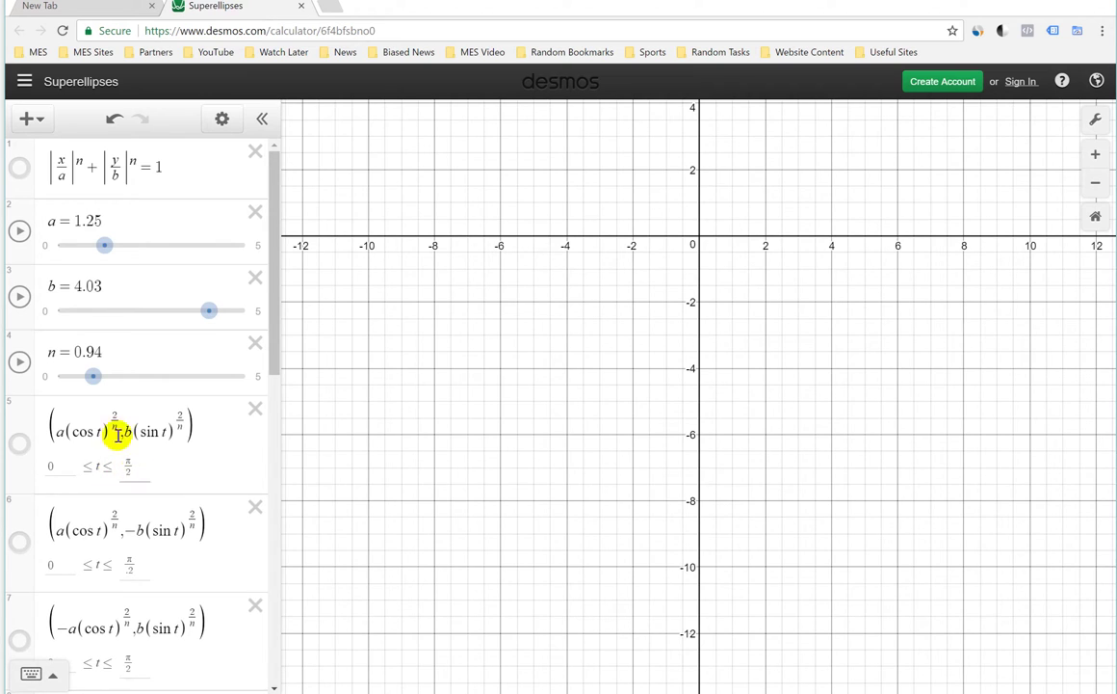
scroll(55, 429, "down", 4)
scroll(209, 318, "down", 1)
scroll(209, 318, "up", 1)
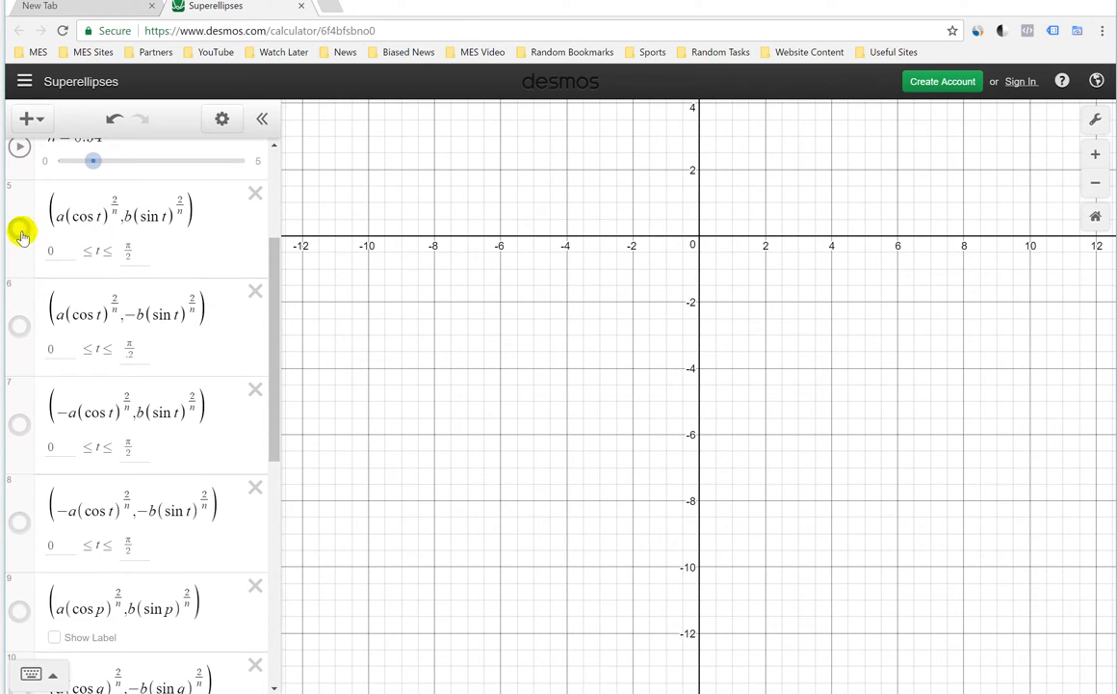
left_click_drag(535, 378, 532, 488)
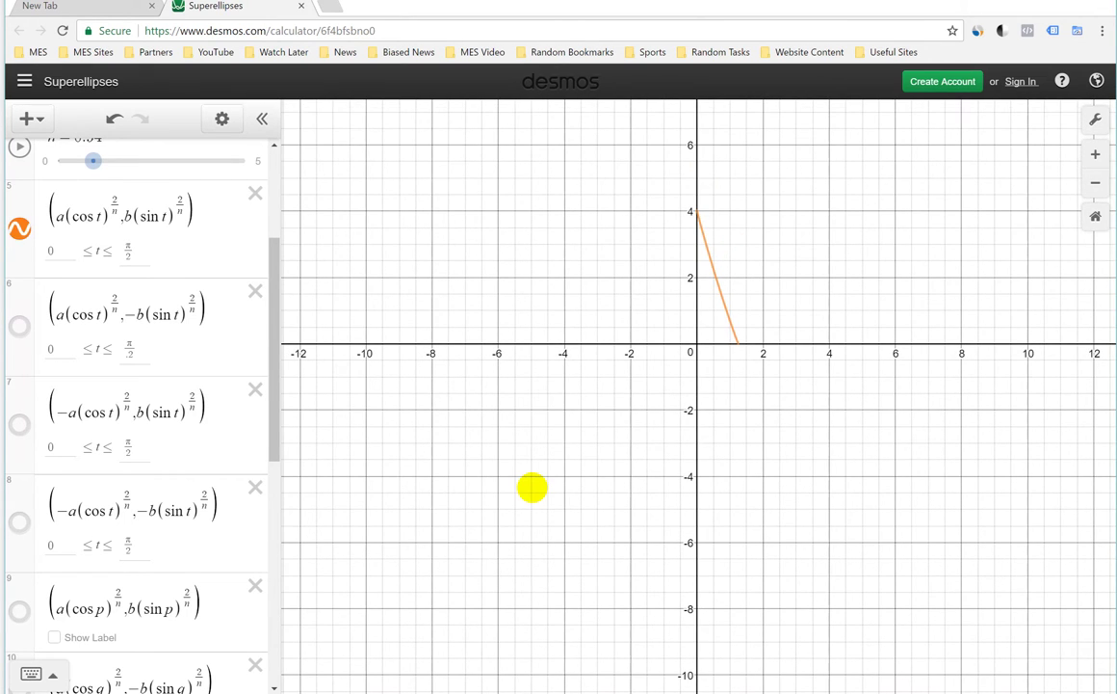
scroll(887, 277, "up", 3)
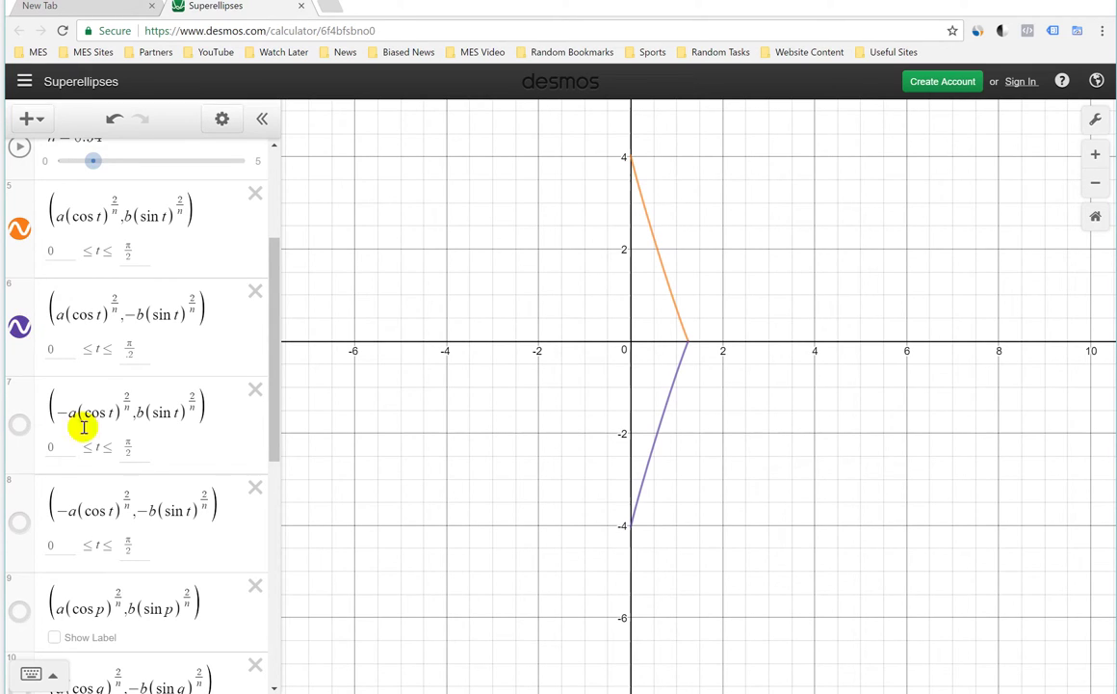
left_click(19, 423)
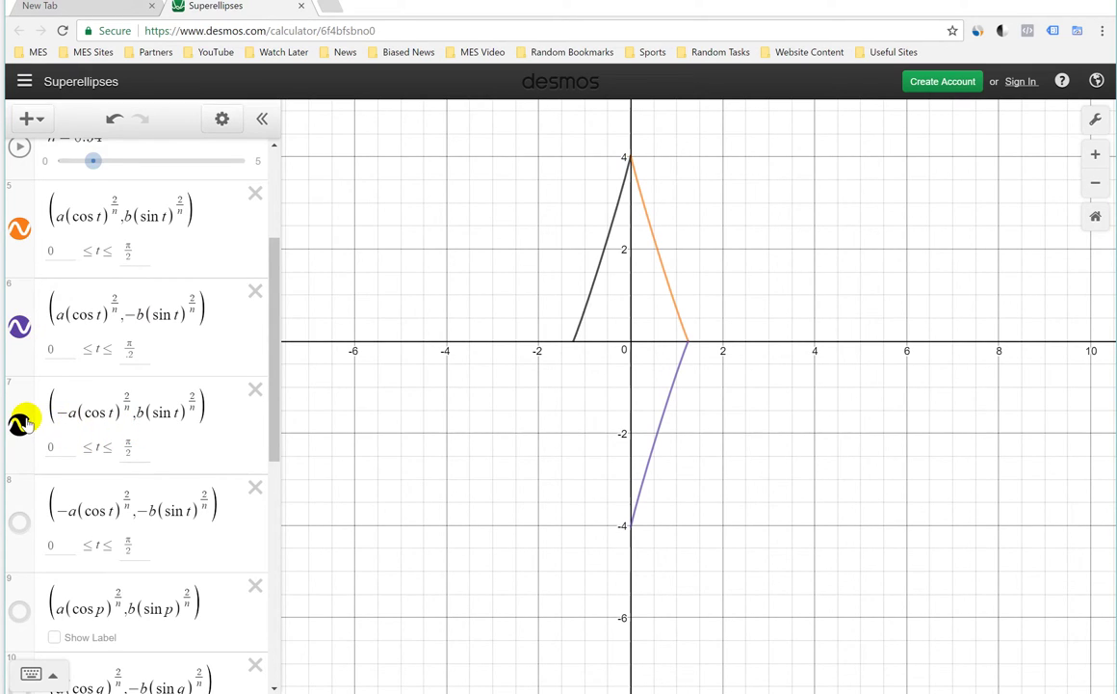
left_click(19, 523)
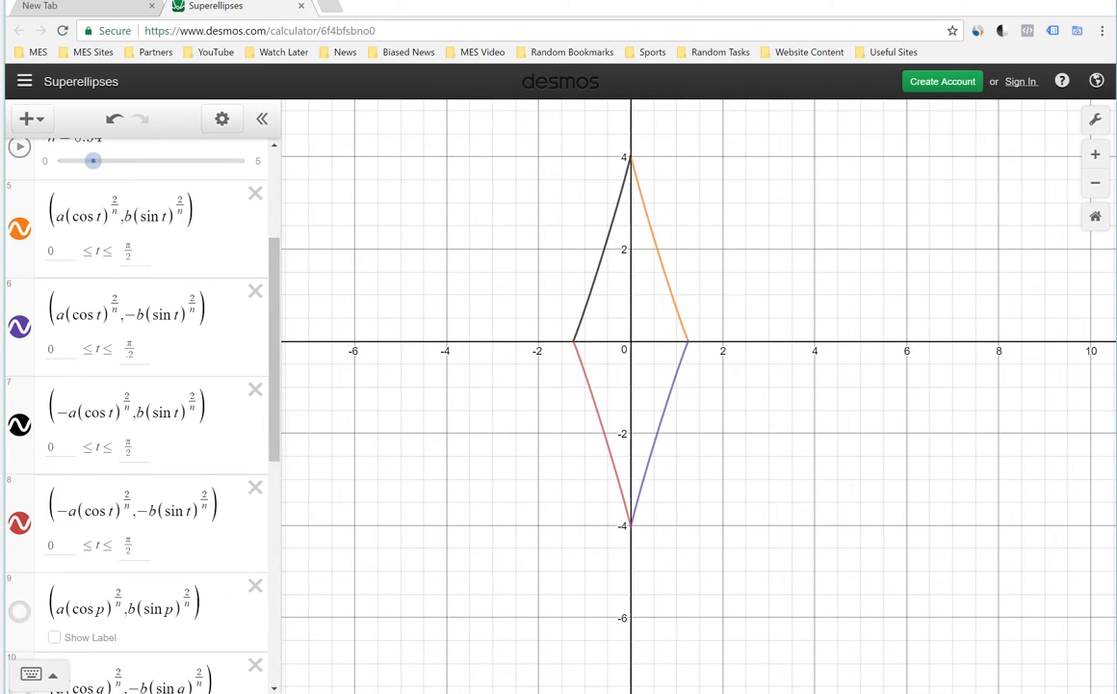
scroll(224, 248, "down", 4)
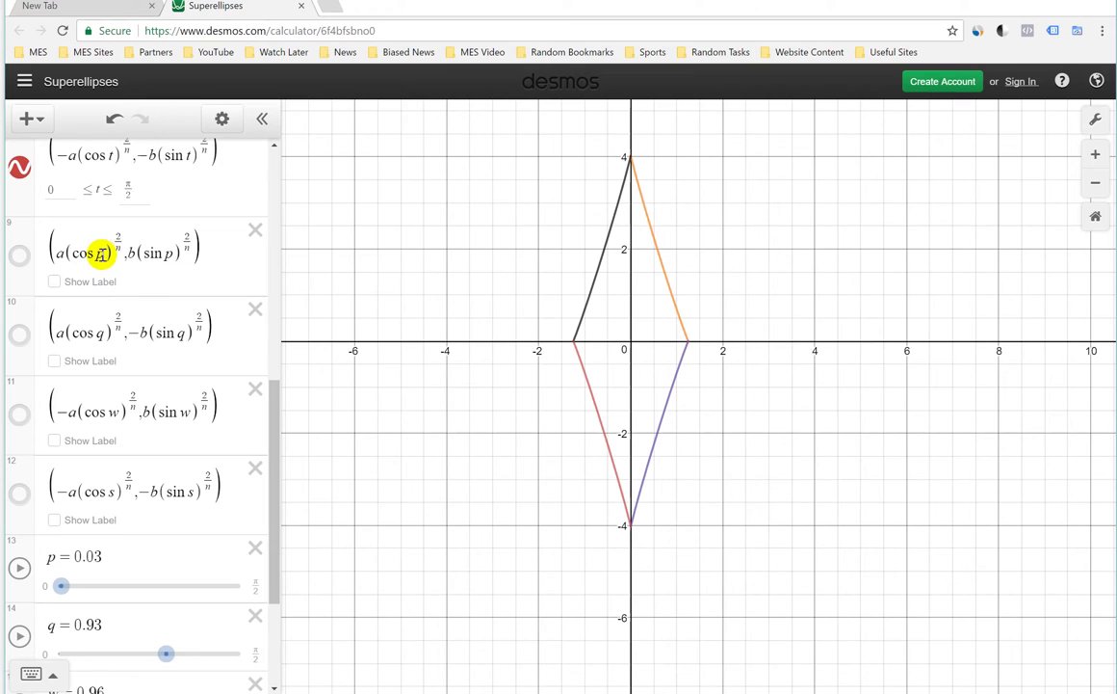
scroll(109, 156, "up", 5)
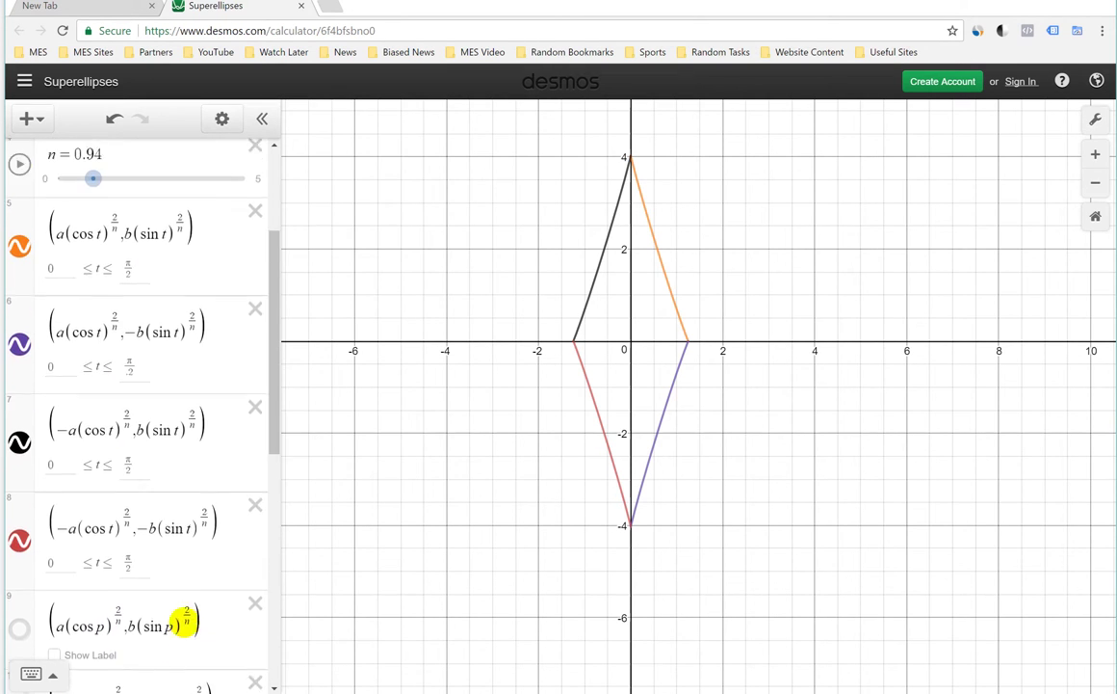
scroll(196, 256, "down", 1)
scroll(196, 256, "up", 1)
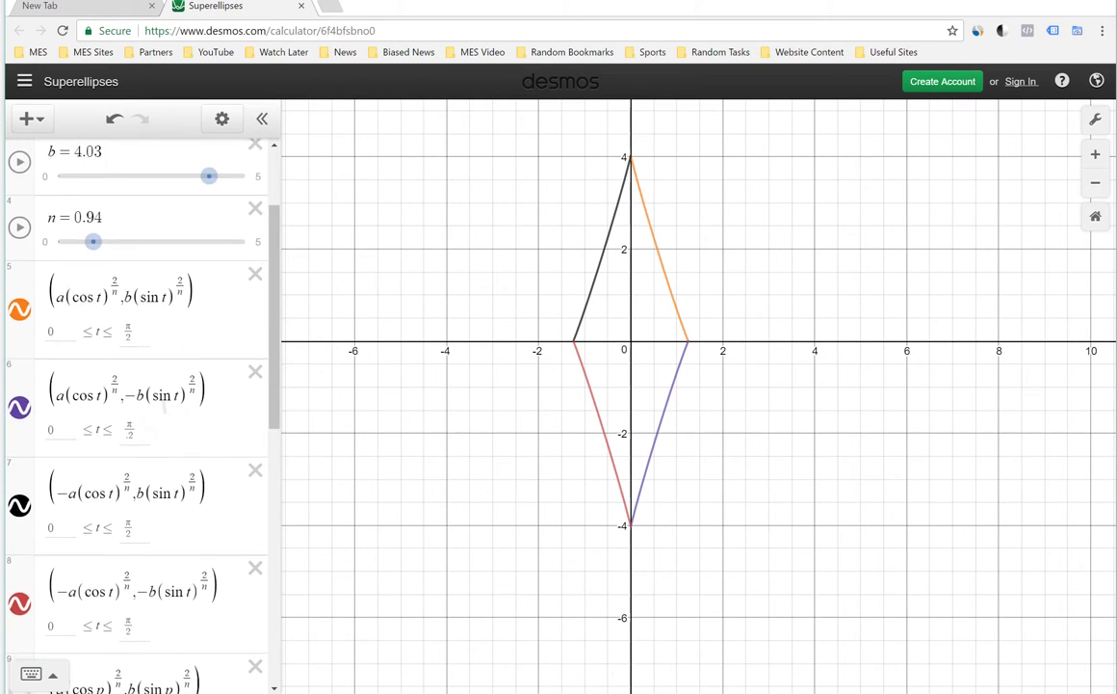
scroll(182, 203, "down", 5)
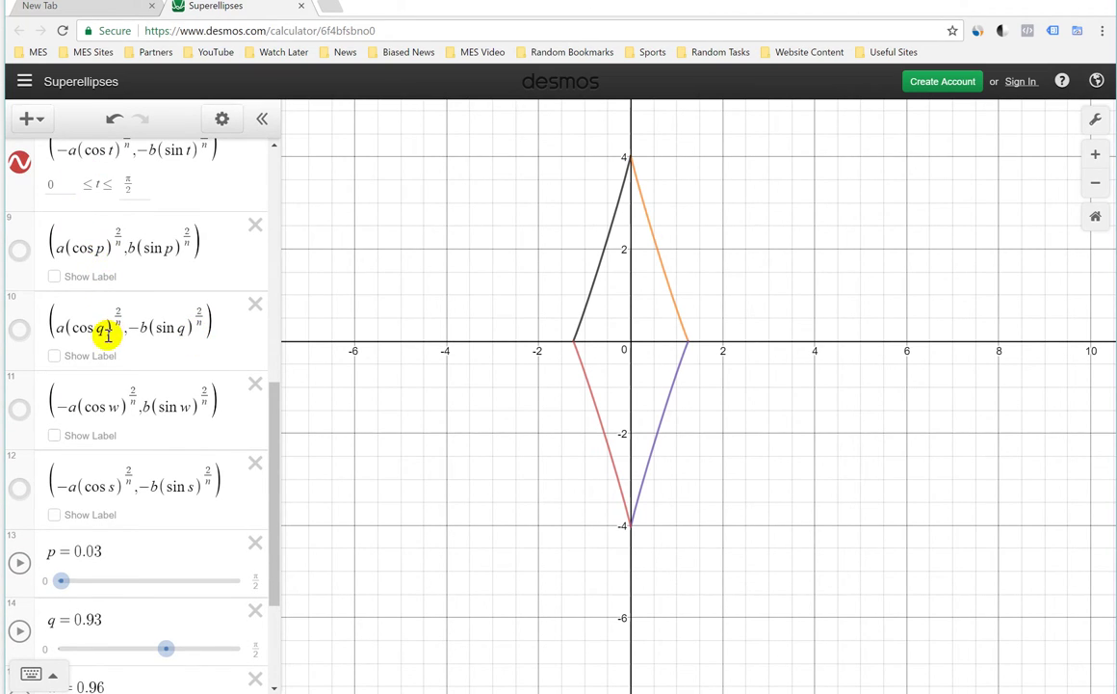
scroll(149, 353, "down", 3)
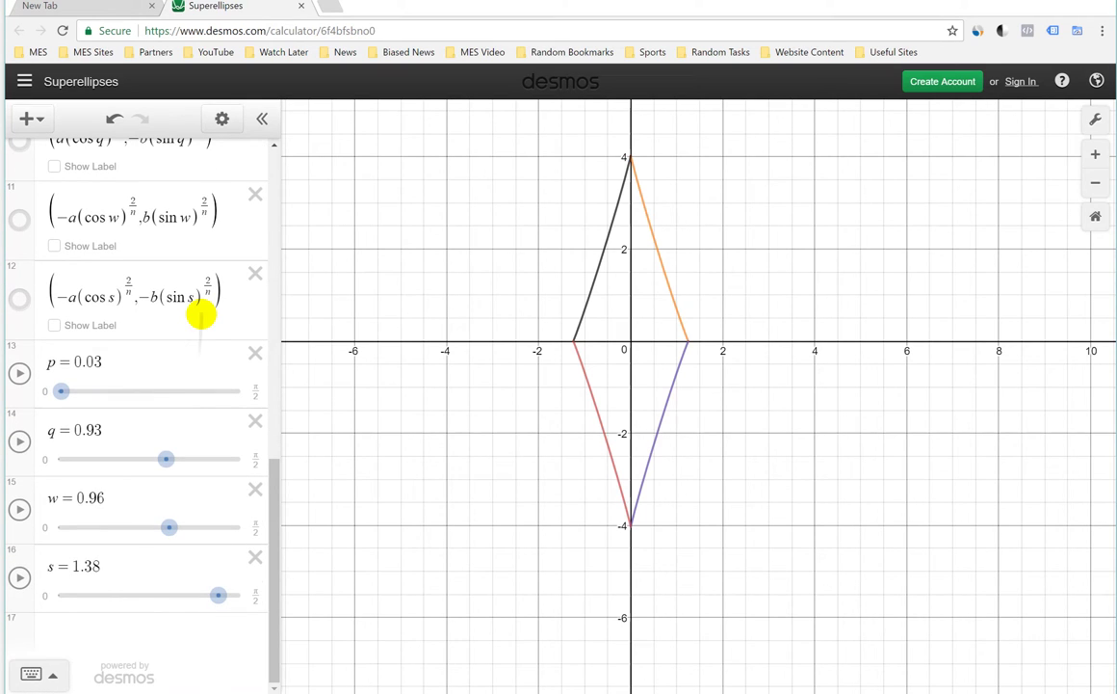
scroll(200, 312, "up", 5)
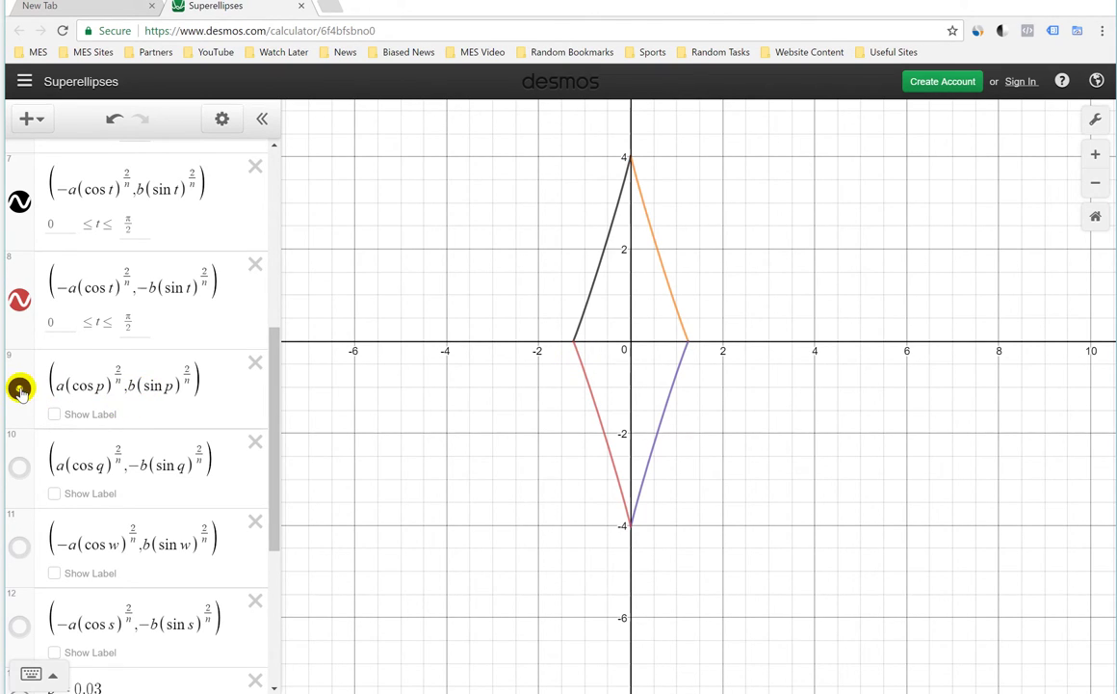
Step: Start animating p and recentre the graph on the shape
scroll(110, 389, "down", 4)
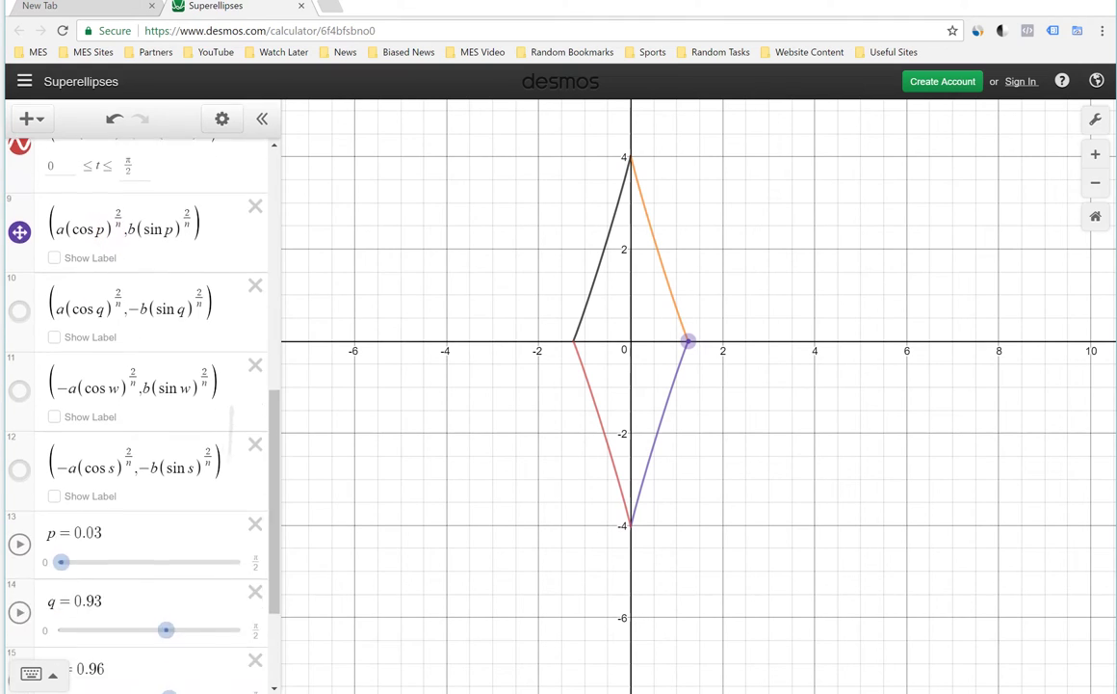
left_click(18, 372)
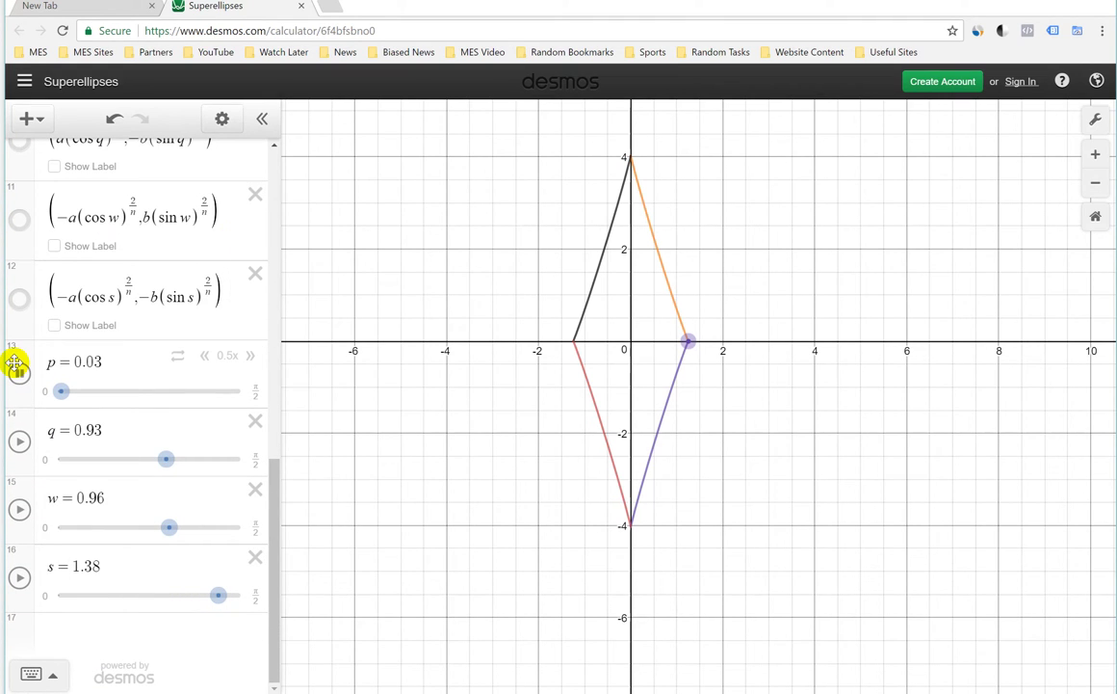
scroll(698, 395, "up", 3)
scroll(778, 287, "down", 1)
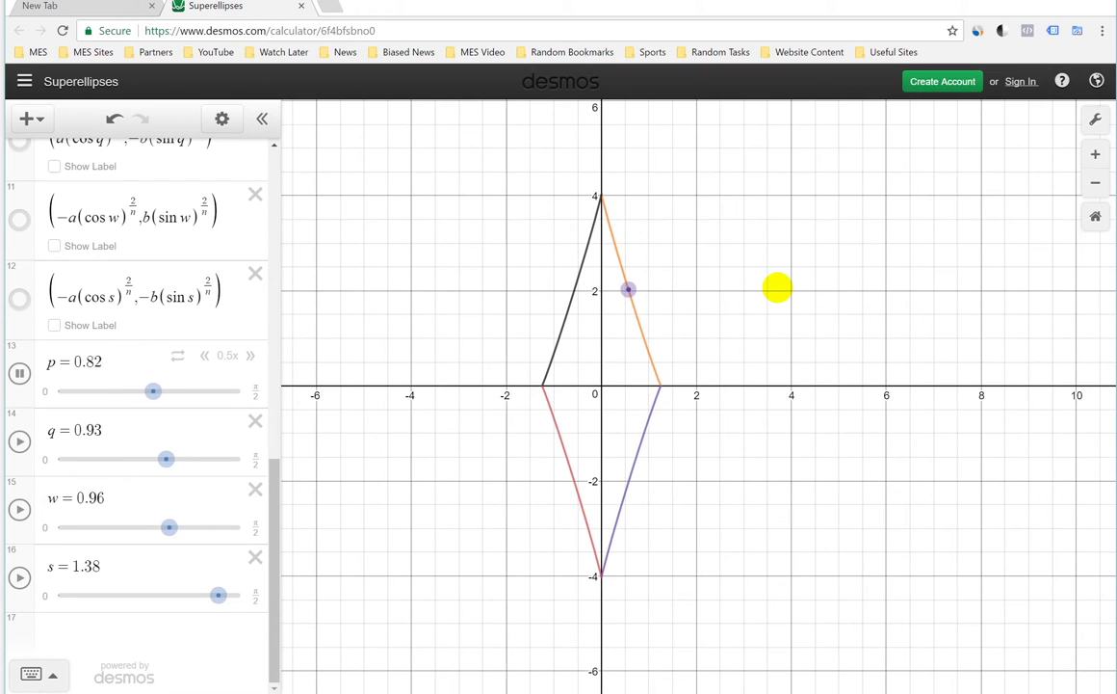
left_click_drag(778, 288, 866, 357)
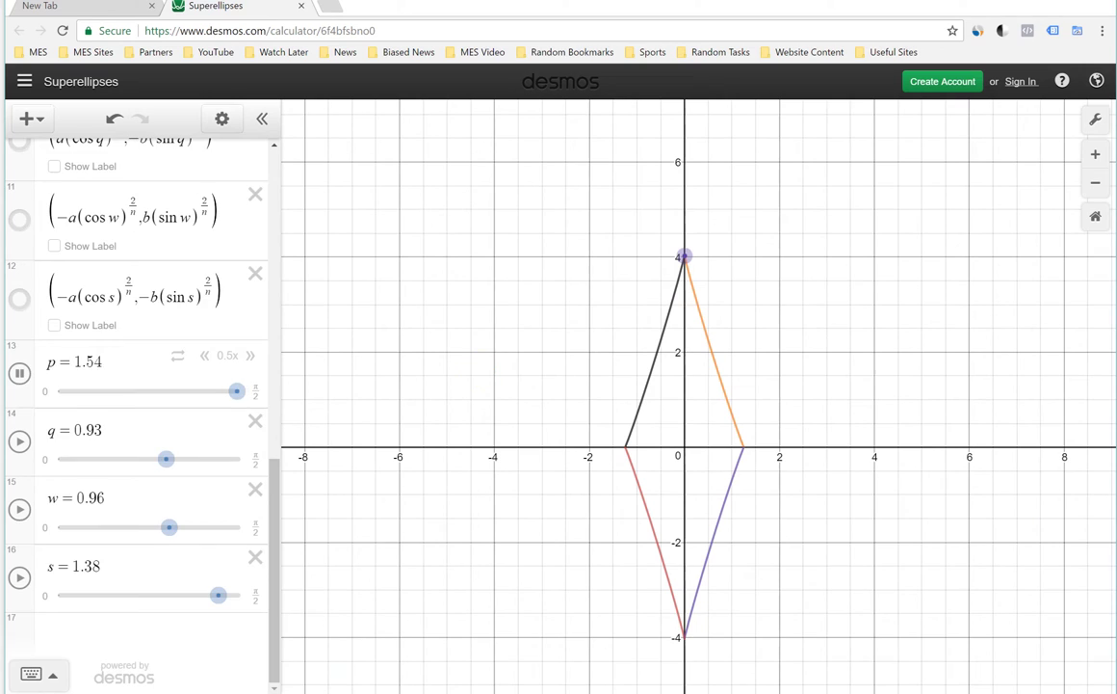
scroll(174, 472, "up", 5)
Step: Show the q and w tracing points and animate q, w and s
left_click(16, 310)
left_click(15, 382)
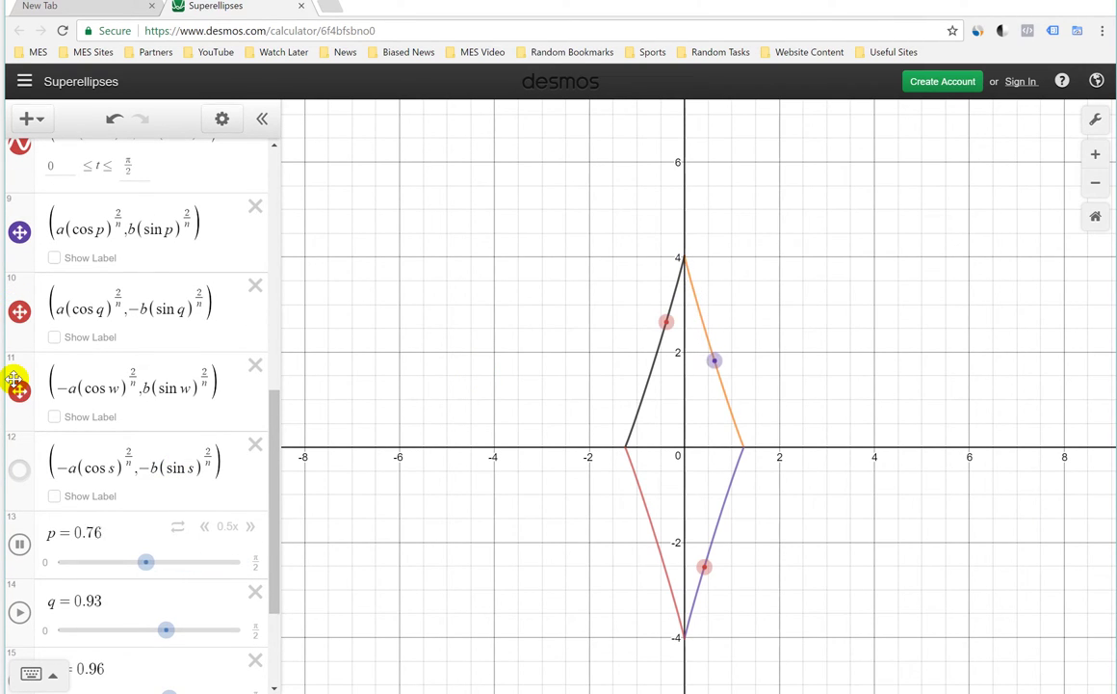
scroll(135, 434, "down", 3)
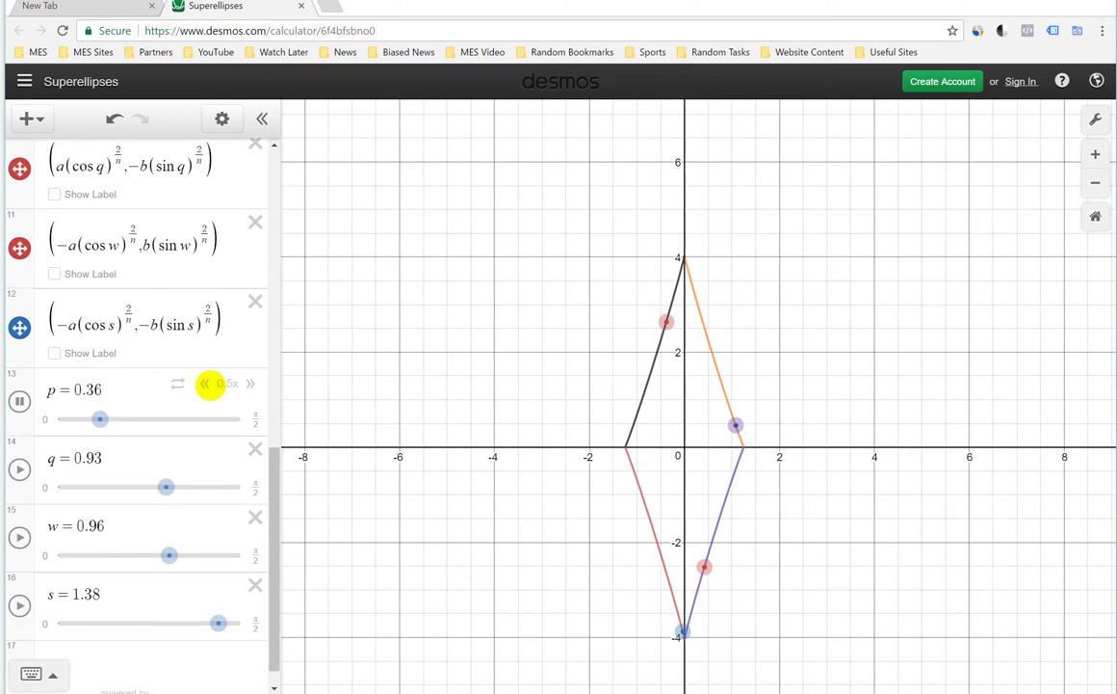
left_click(19, 469)
left_click(19, 537)
left_click(20, 605)
Step: Try faster and slower speeds for q's animation, ending back at normal speed
left_click_drag(879, 557, 905, 452)
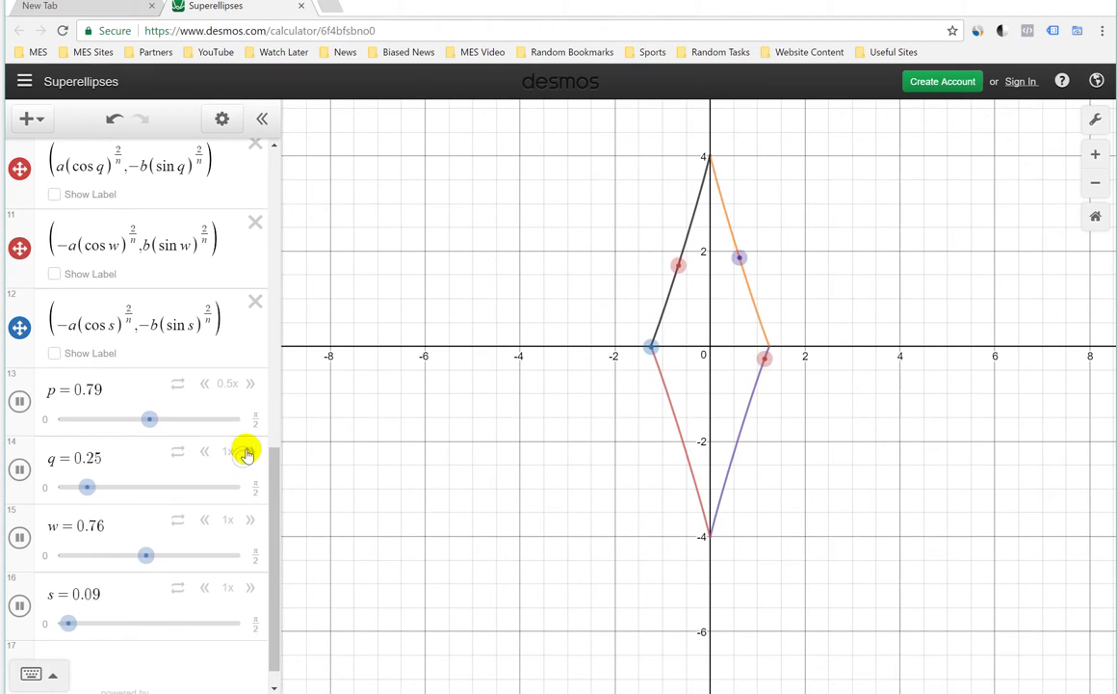
left_click(251, 452)
left_click(251, 452)
left_click(251, 452)
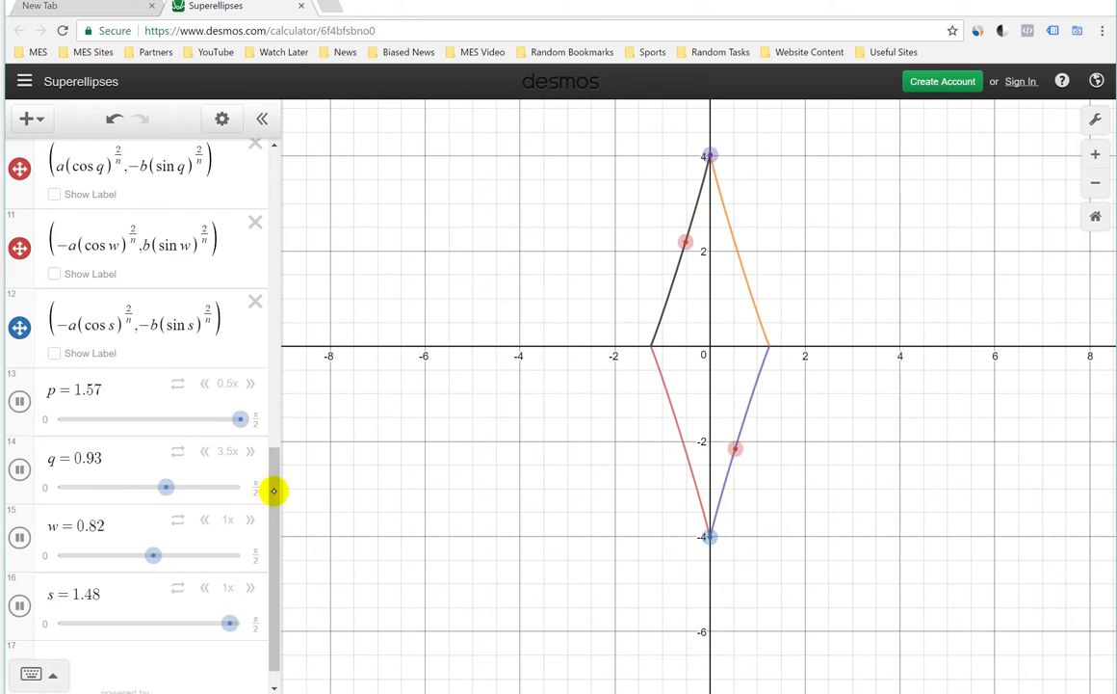
left_click(205, 452)
left_click(204, 452)
left_click(204, 452)
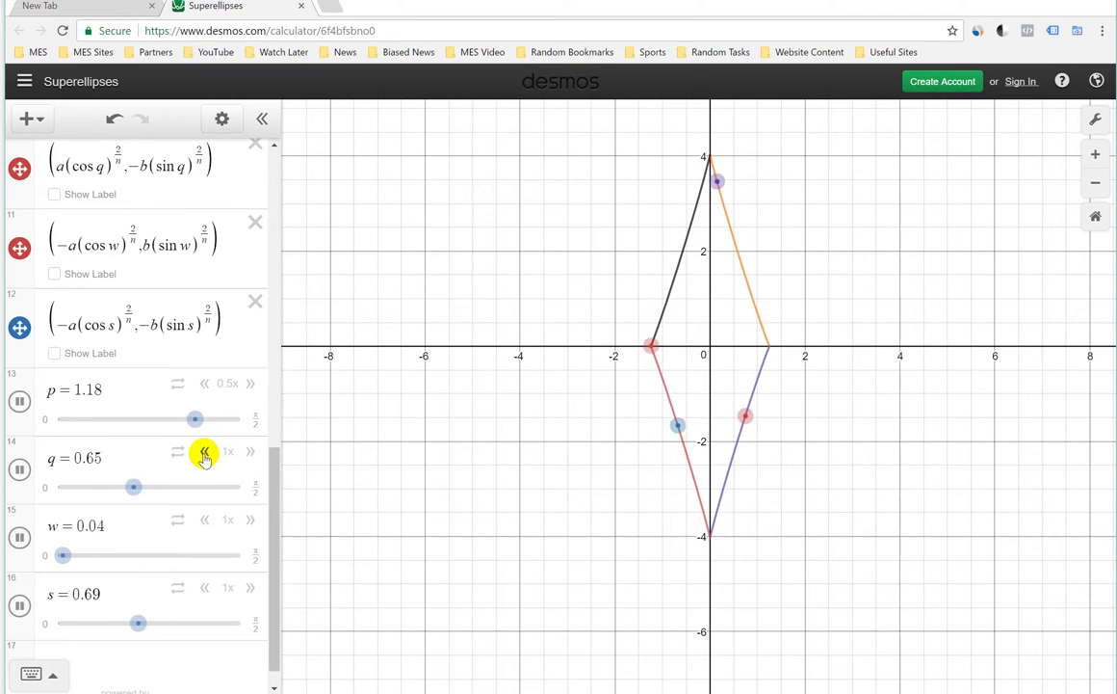
scroll(197, 569, "up", 5)
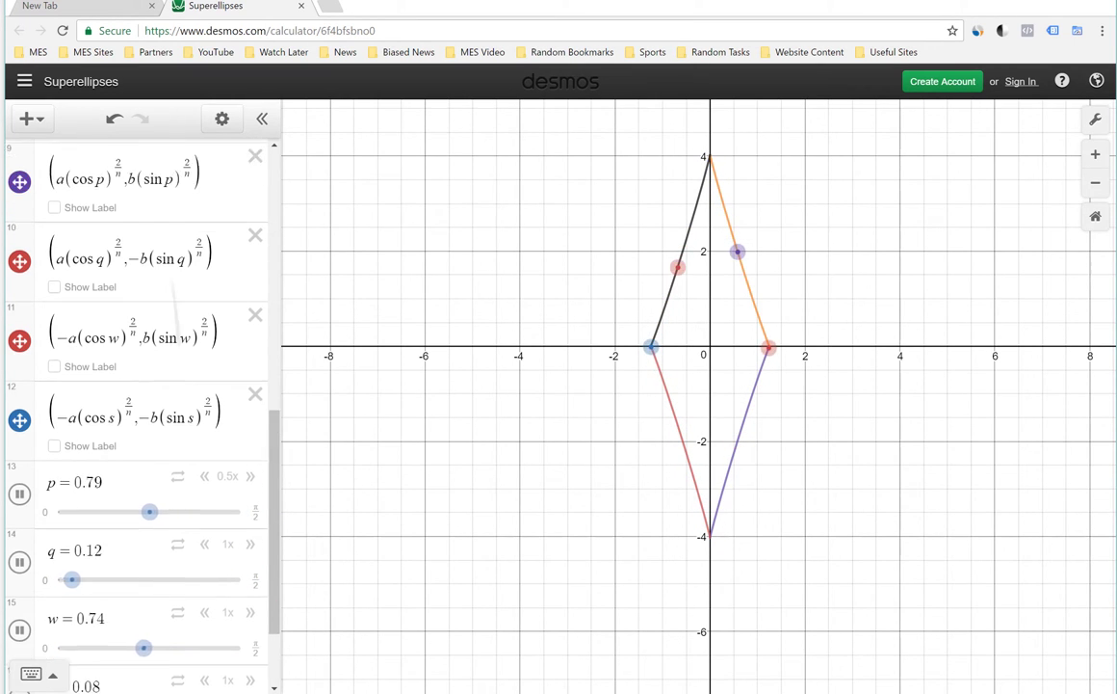
scroll(197, 569, "up", 3)
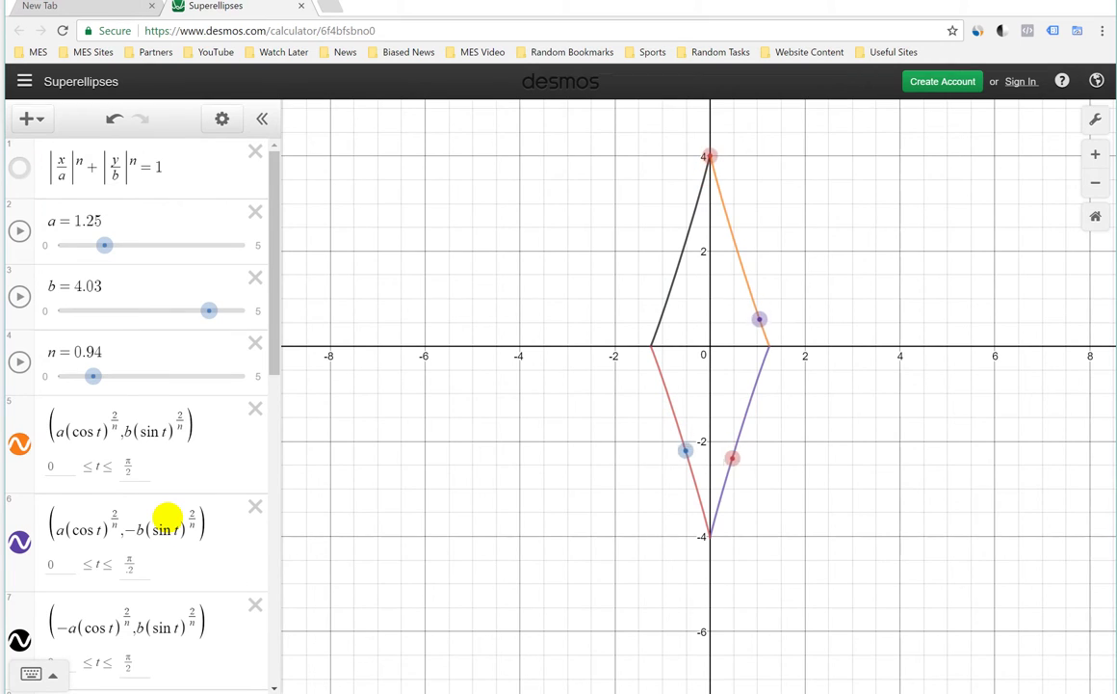
Step: Show the implicit superellipse curve and animate a, b and n
left_click(13, 167)
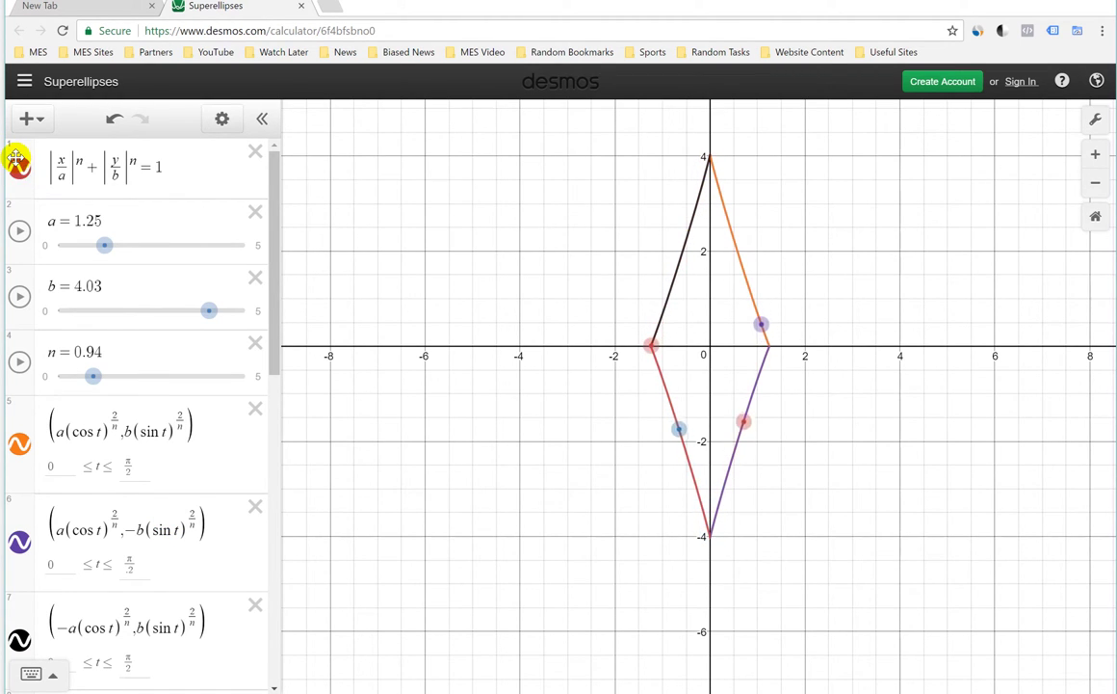
left_click(19, 231)
left_click(20, 295)
left_click(20, 363)
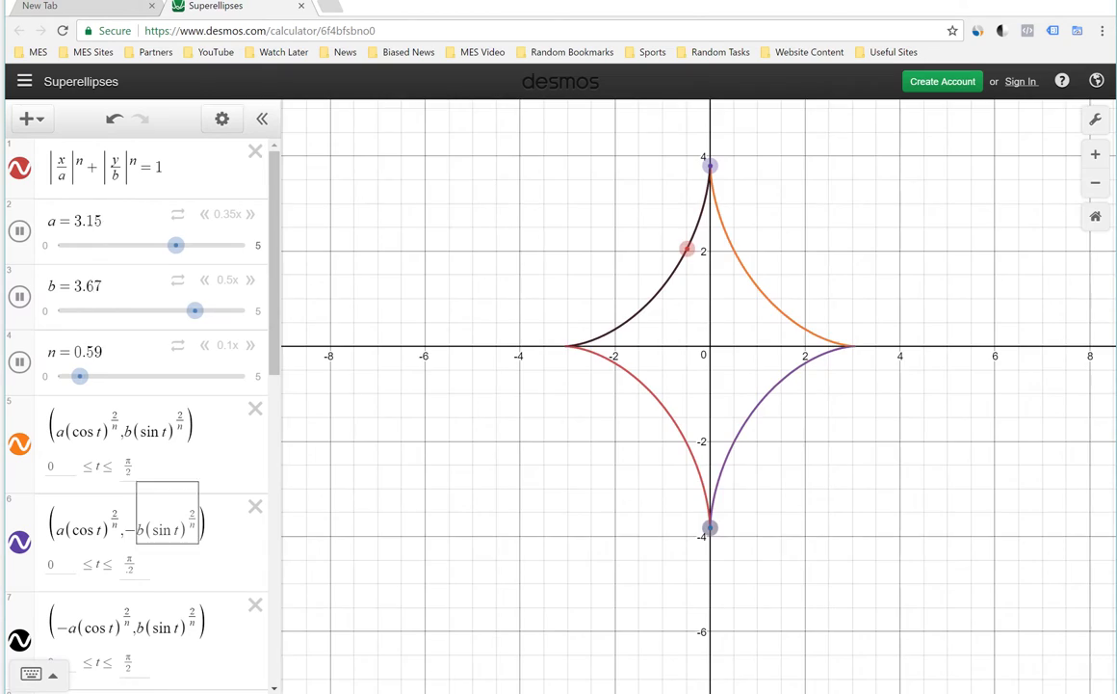
Step: Recentre the view and slow b's animation to 0.15x
scroll(699, 396, "up", 2)
left_click_drag(738, 299, 798, 334)
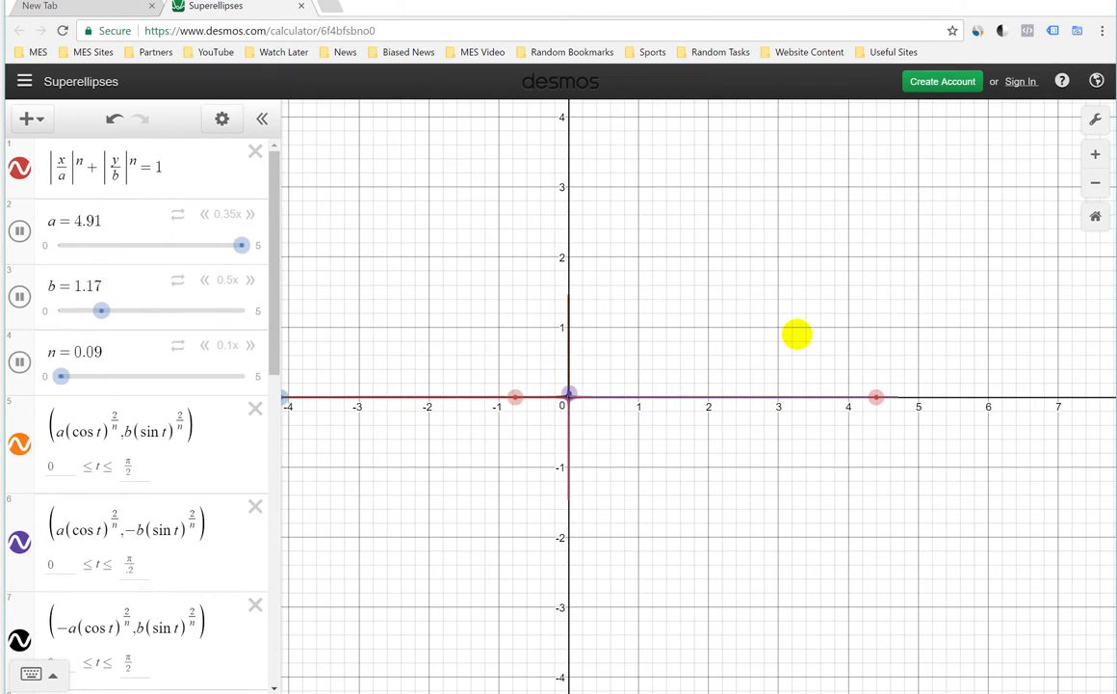
left_click(206, 281)
left_click(205, 282)
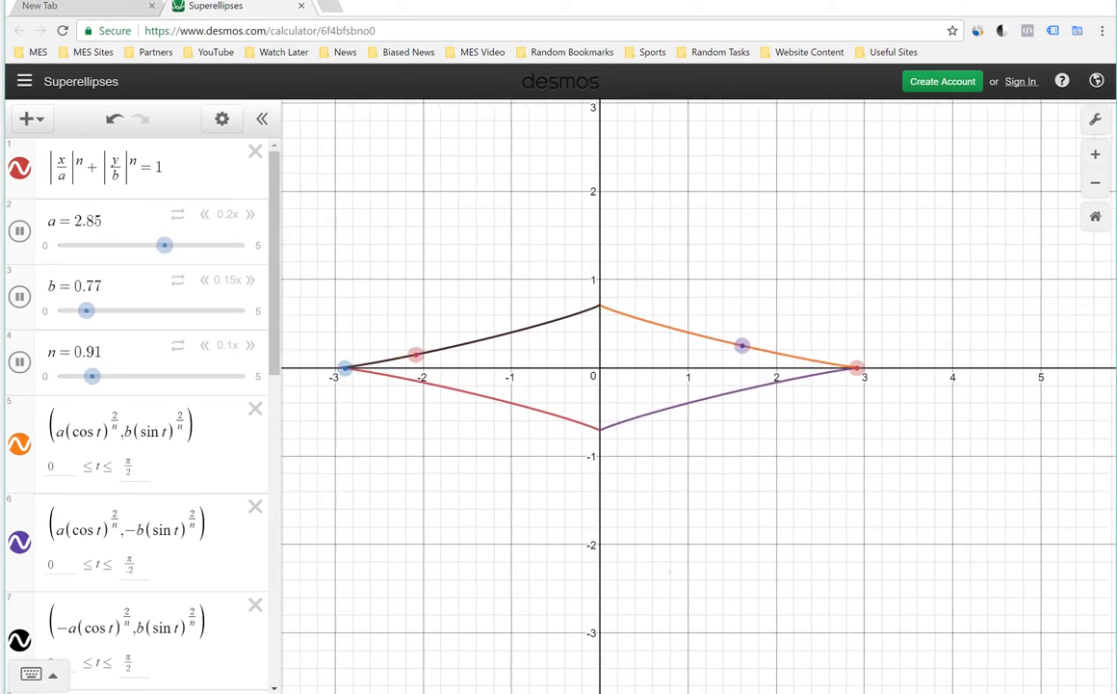
scroll(500, 543, "up", 3)
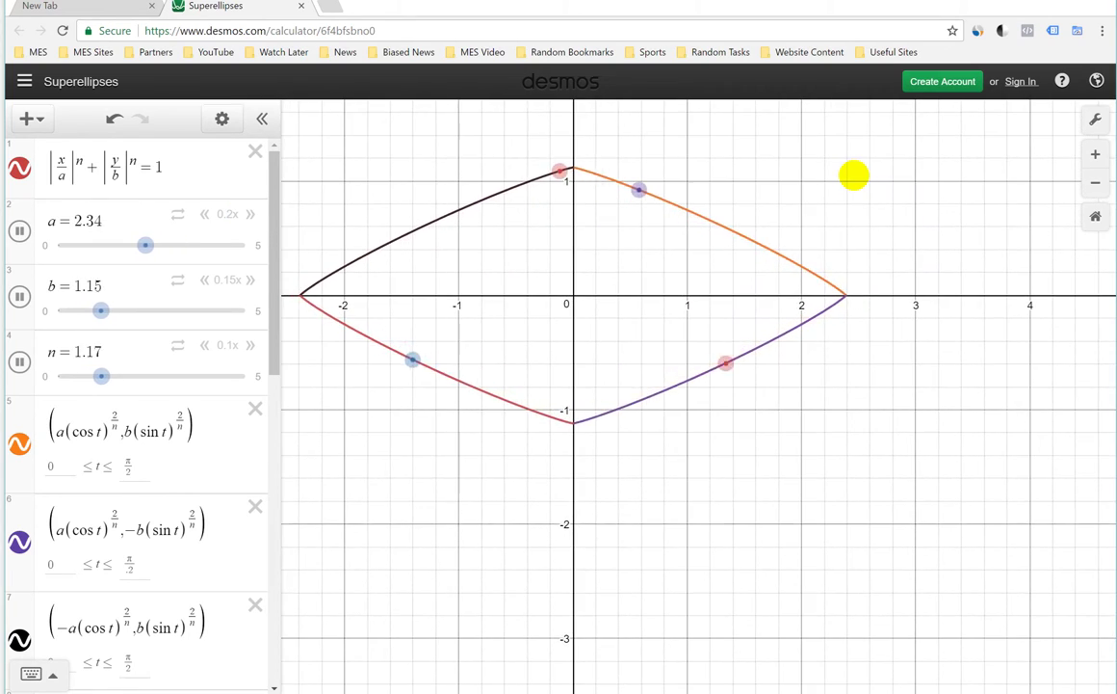
scroll(852, 174, "up", 1)
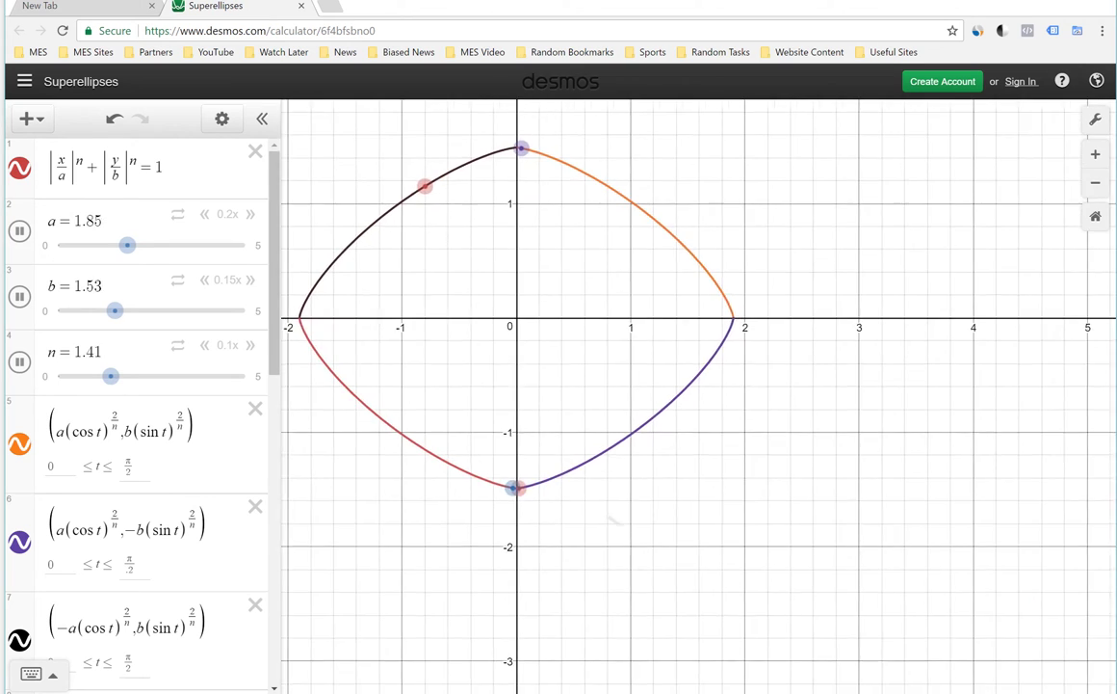